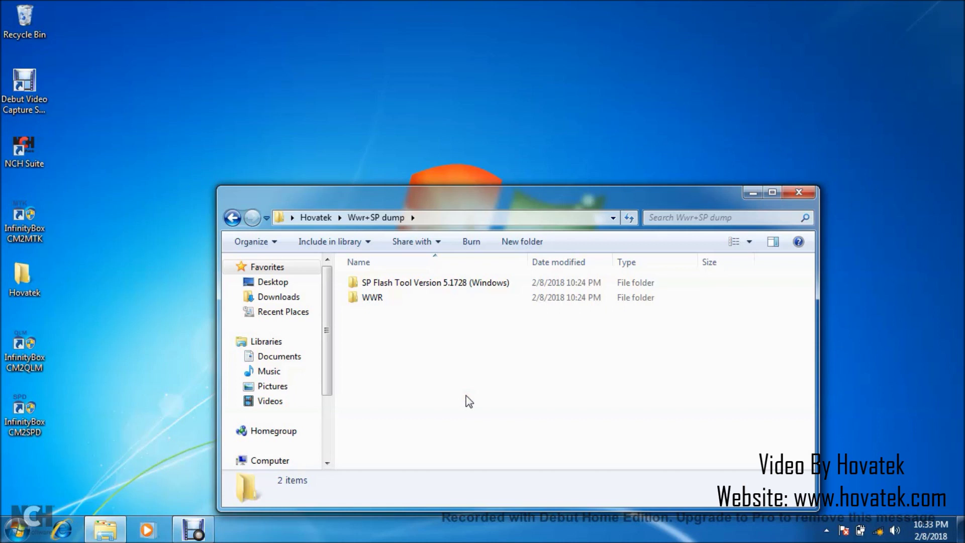
- Open the WWR folder and launch the WwR_MTK_v2.30 application from it
left_click(407, 286)
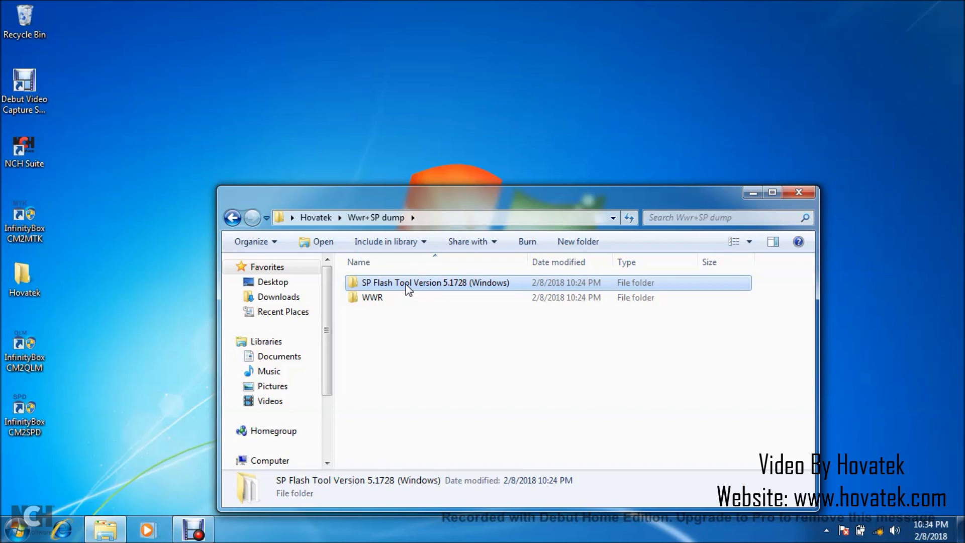
left_click(369, 302)
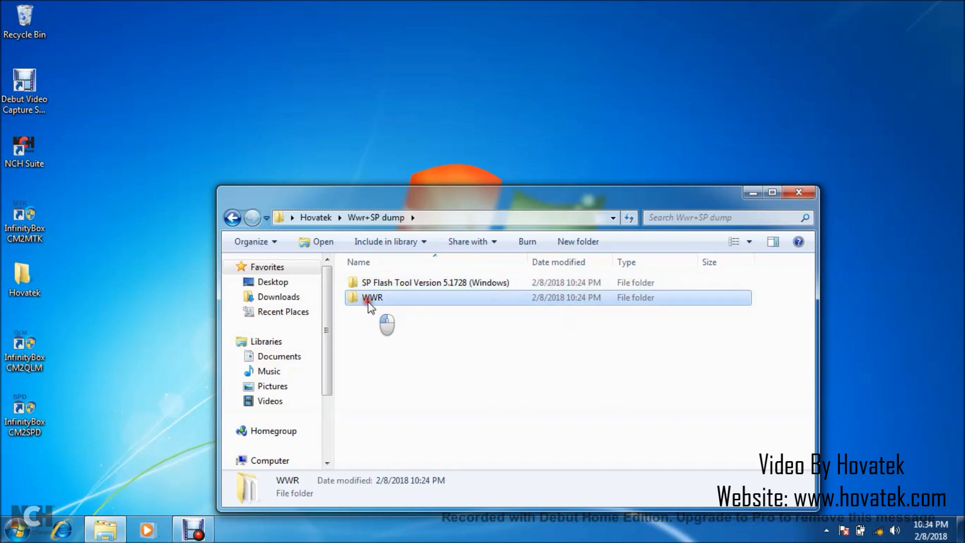
double_click(368, 301)
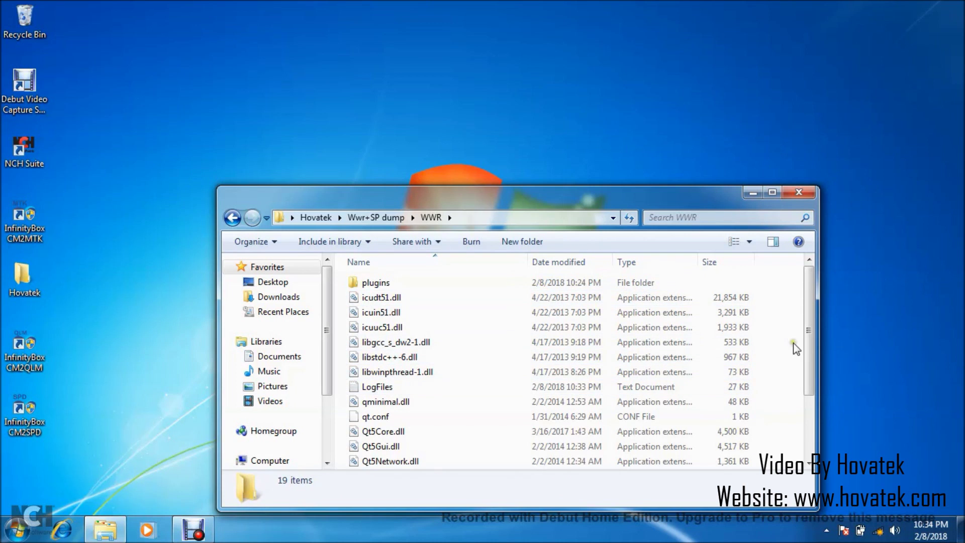
scroll(807, 352, "down", 2)
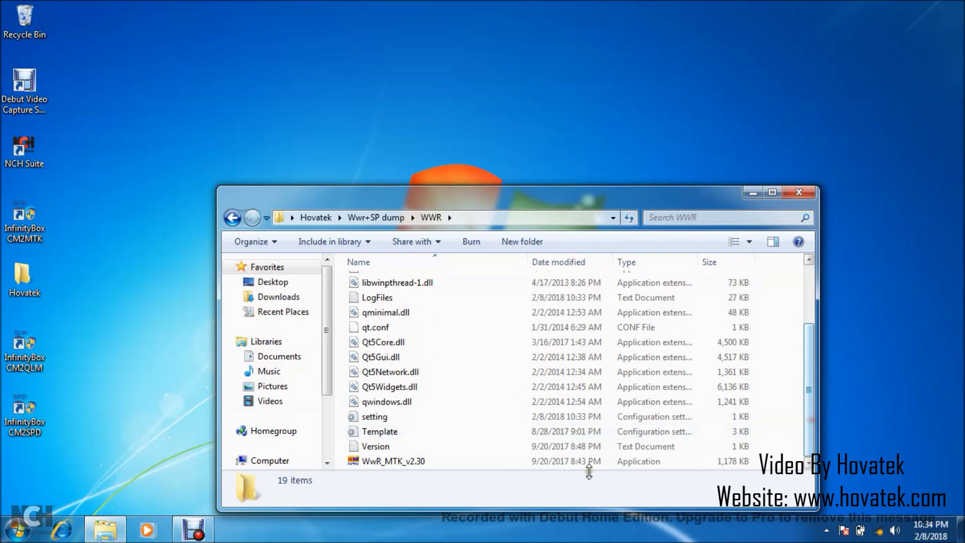
left_click(401, 463)
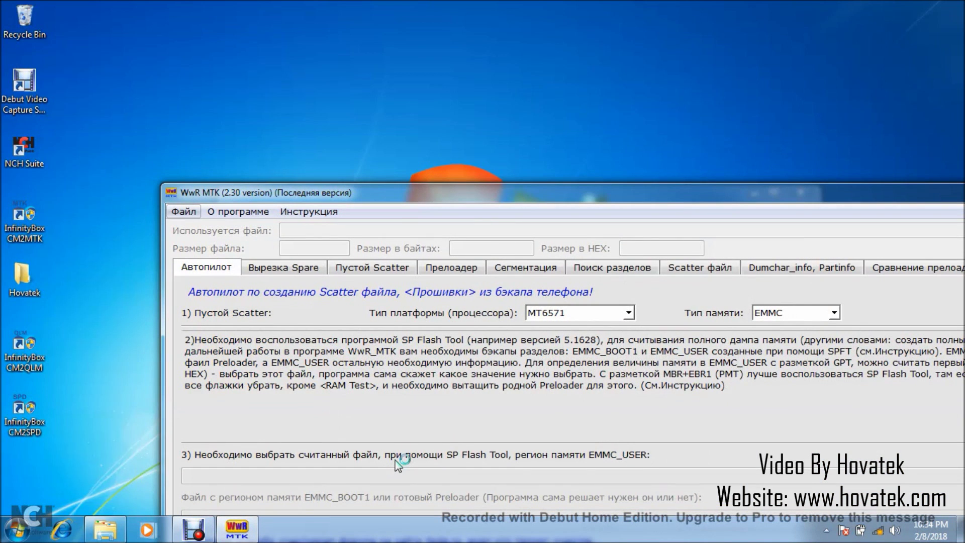
- Change the WwR MTK language to English via О программе > Language, then reposition the window
left_click(230, 214)
mouse_move(250, 245)
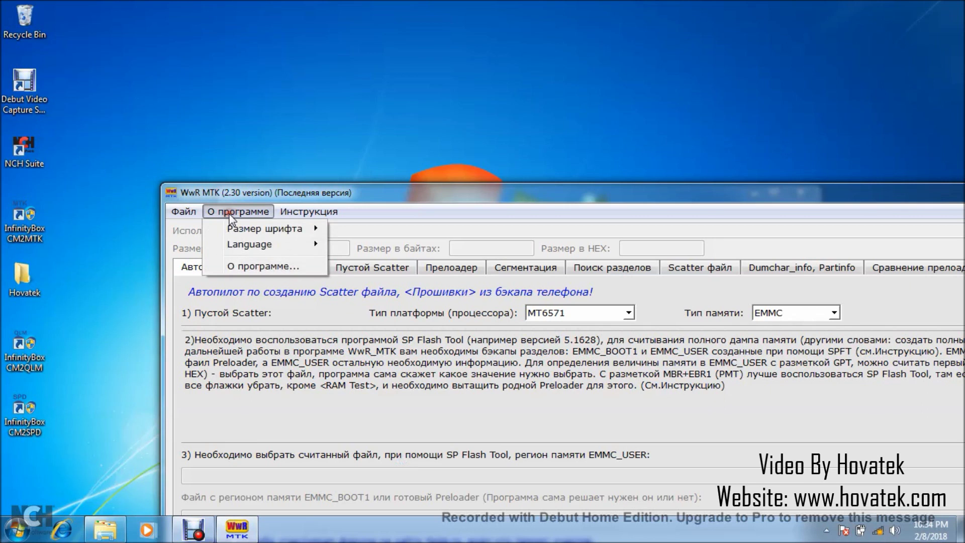
left_click(365, 246)
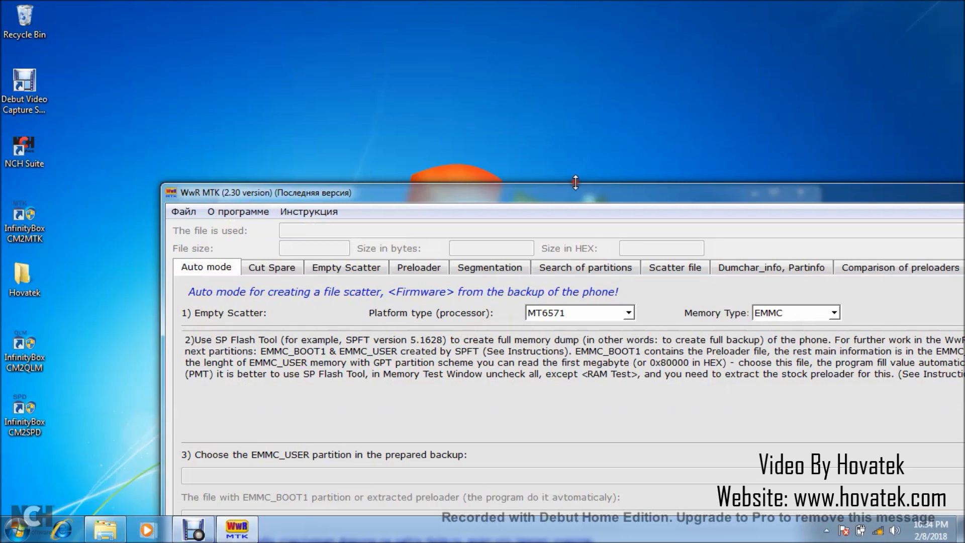
left_click_drag(629, 201, 413, 241)
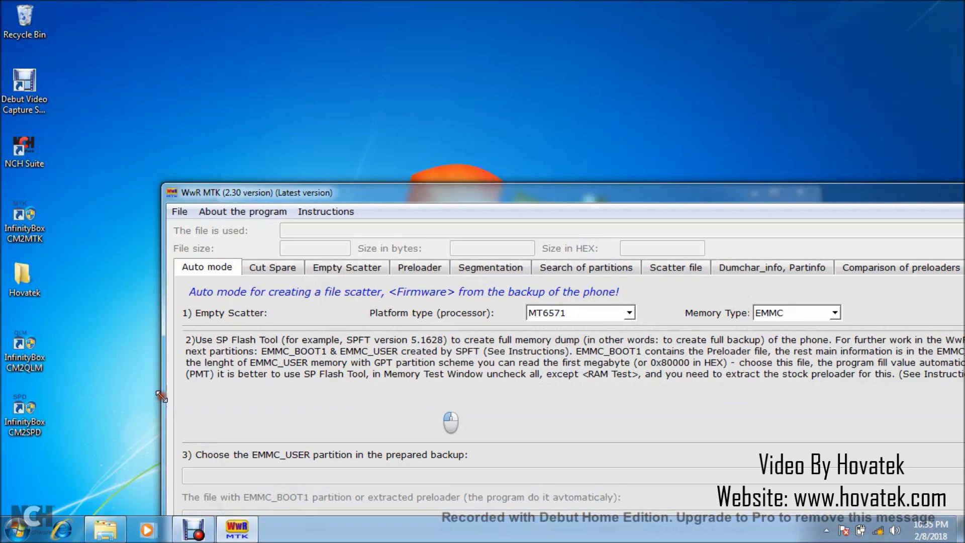
left_click_drag(377, 190, 568, 321)
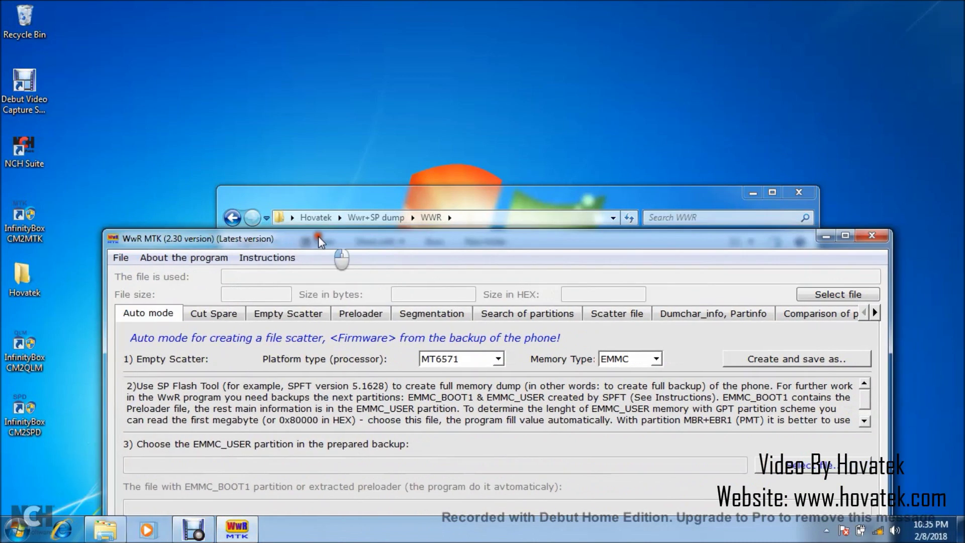
left_click_drag(567, 321, 550, 236)
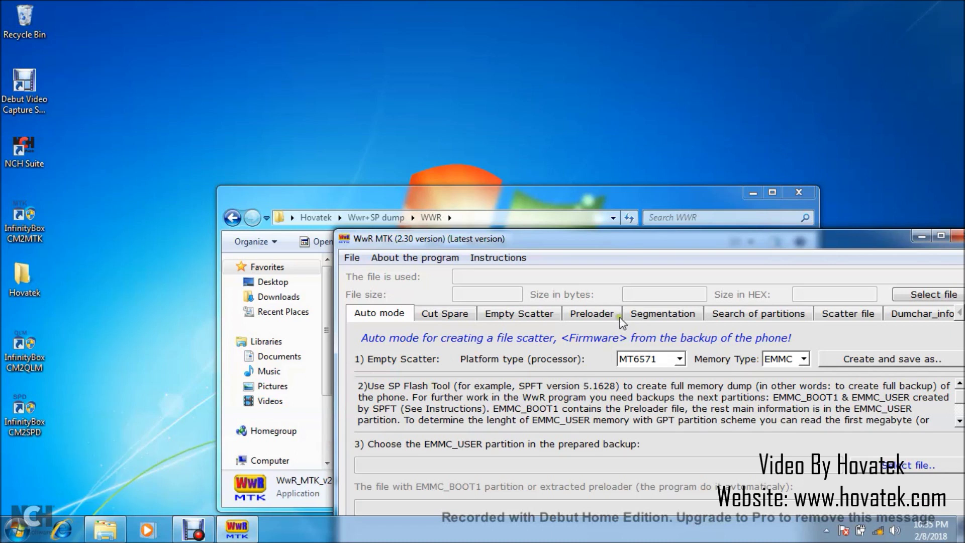
mouse_move(622, 242)
left_mouse_down()
mouse_move(539, 217)
mouse_move(540, 225)
left_mouse_up()
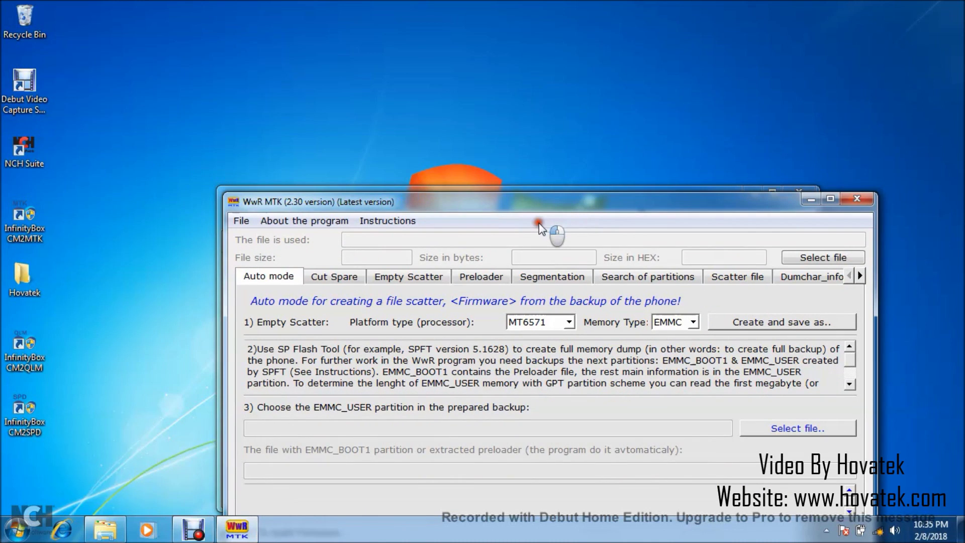
left_click_drag(539, 228, 540, 230)
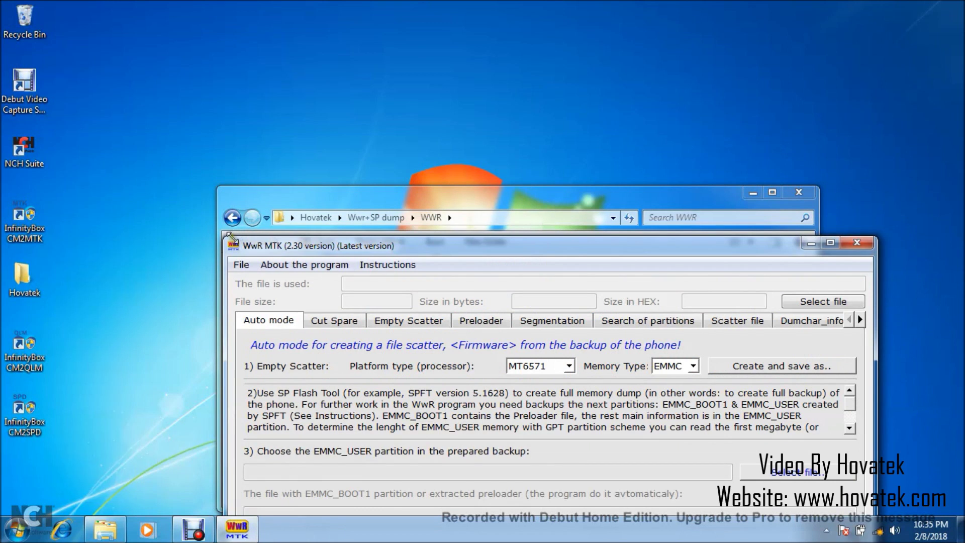
left_click_drag(224, 236, 294, 310)
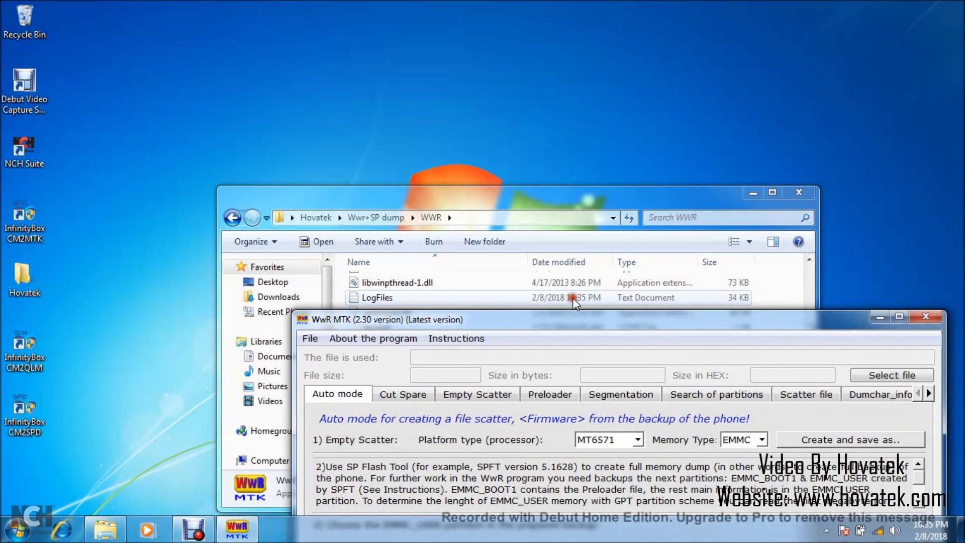
left_click_drag(584, 315, 508, 199)
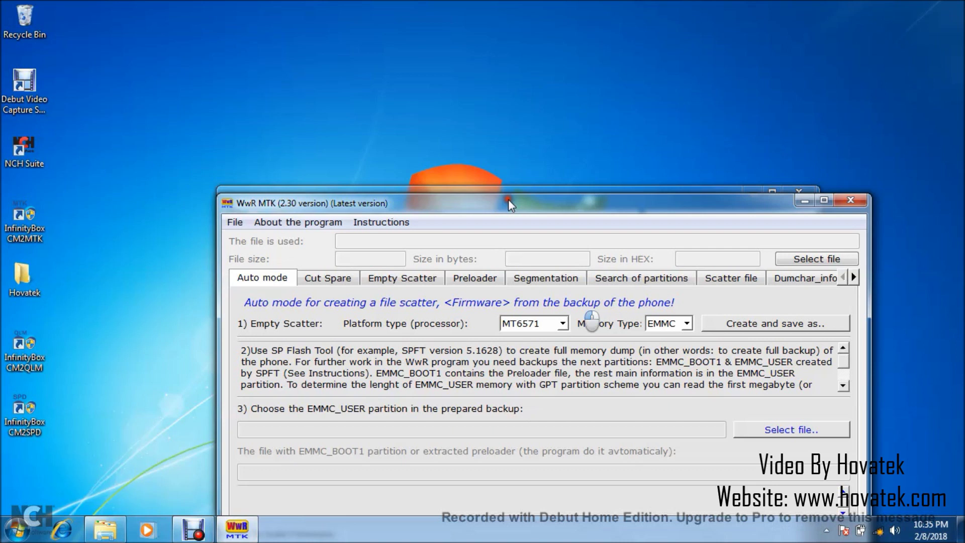
left_click_drag(220, 200, 367, 342)
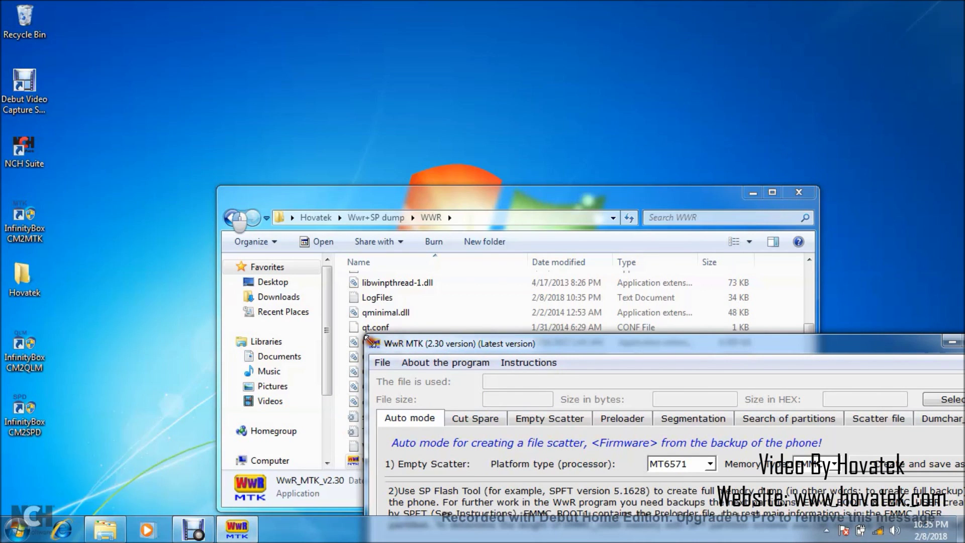
left_click_drag(370, 341, 371, 350)
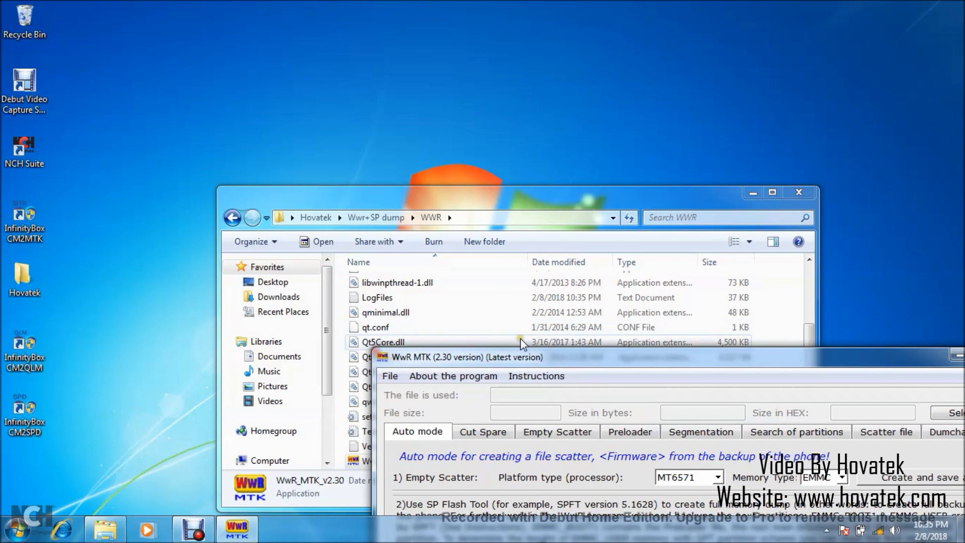
left_click_drag(545, 358, 393, 202)
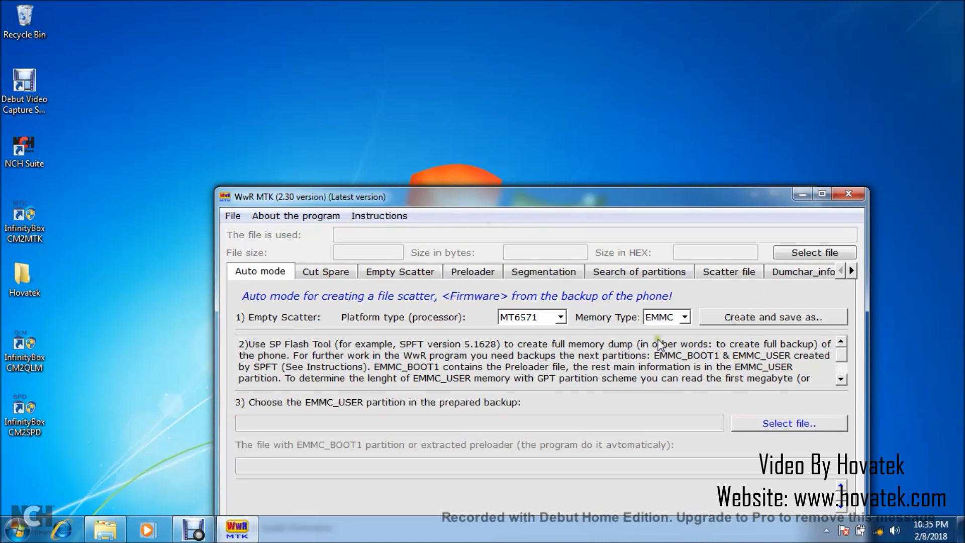
left_click(561, 318)
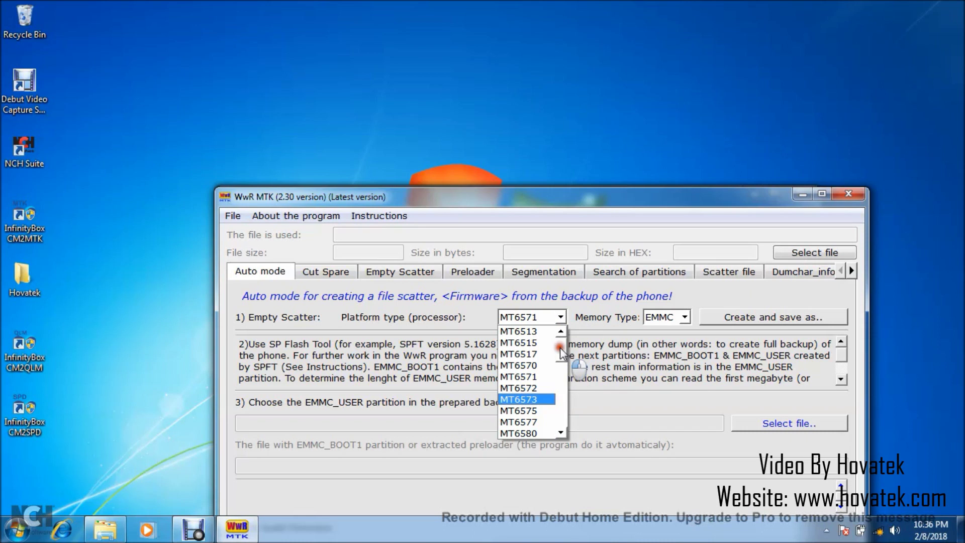
scroll(561, 353, "down", 2)
scroll(562, 369, "down", 2)
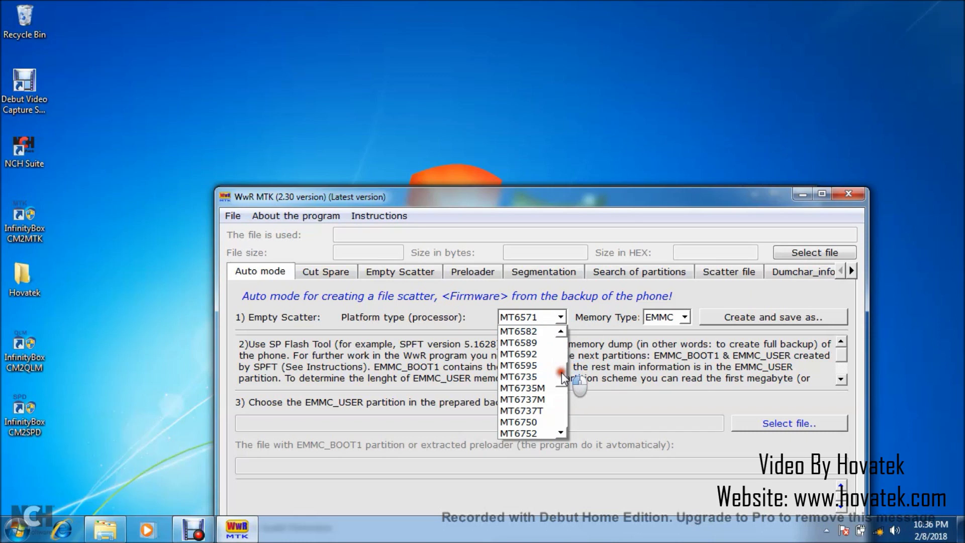
scroll(561, 372, "down", 1)
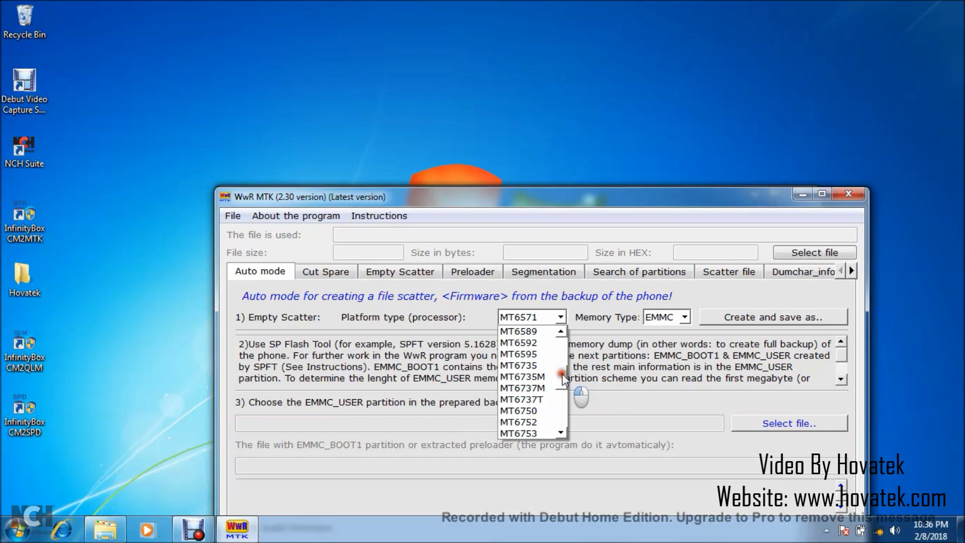
- Choose MT6753 as the platform type and keep EMMC as the memory type
left_click(527, 433)
left_click(685, 316)
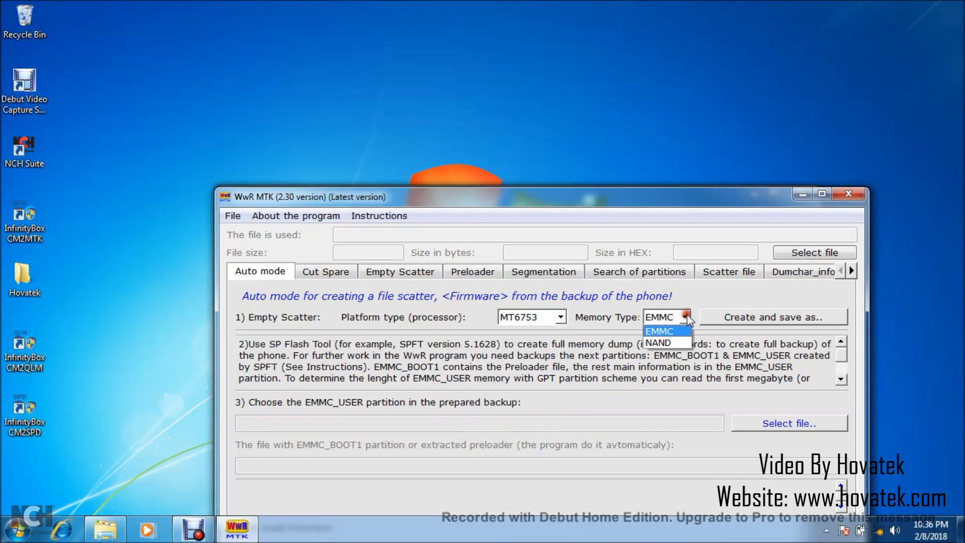
left_click(748, 319)
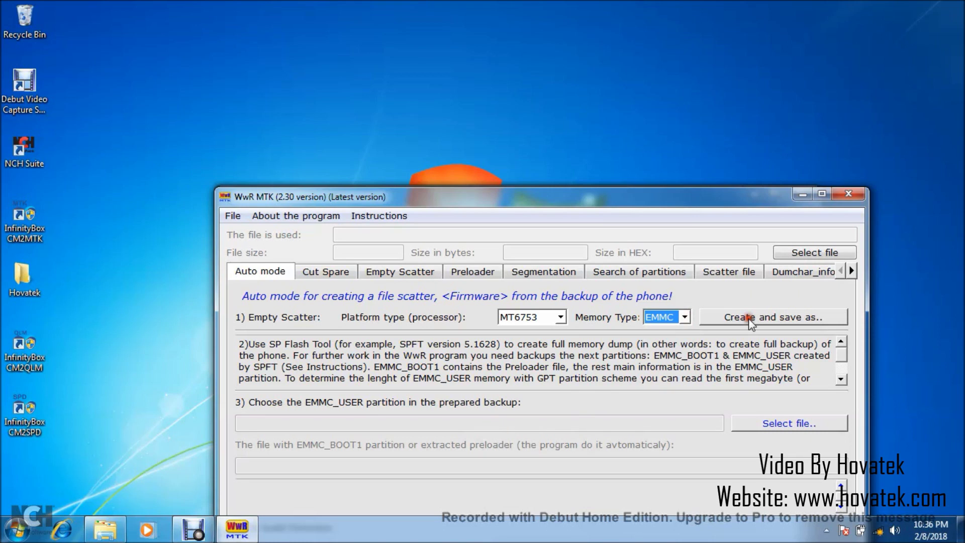
left_click(748, 318)
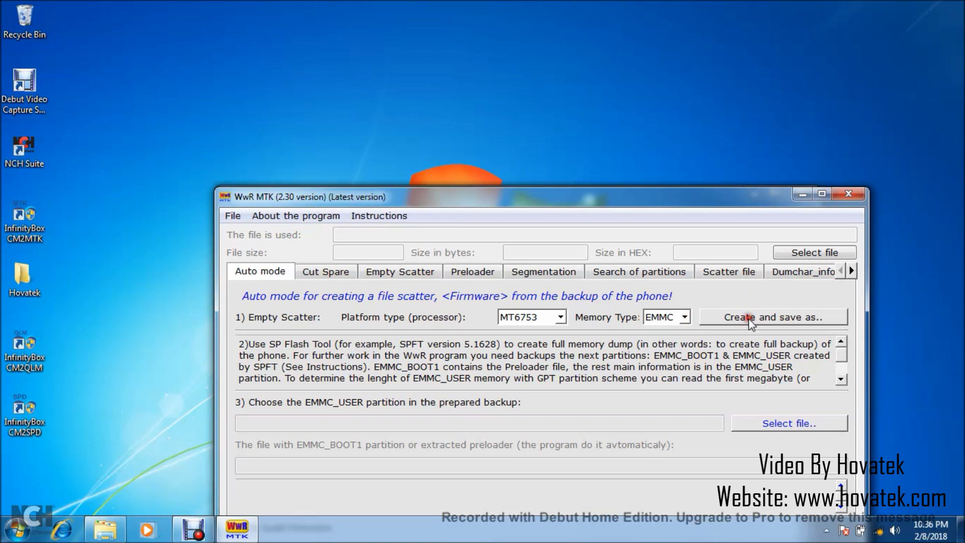
- Create the empty scatter and save it as MT6753_Android_scatter in Wwr+SP dump
left_click(749, 319)
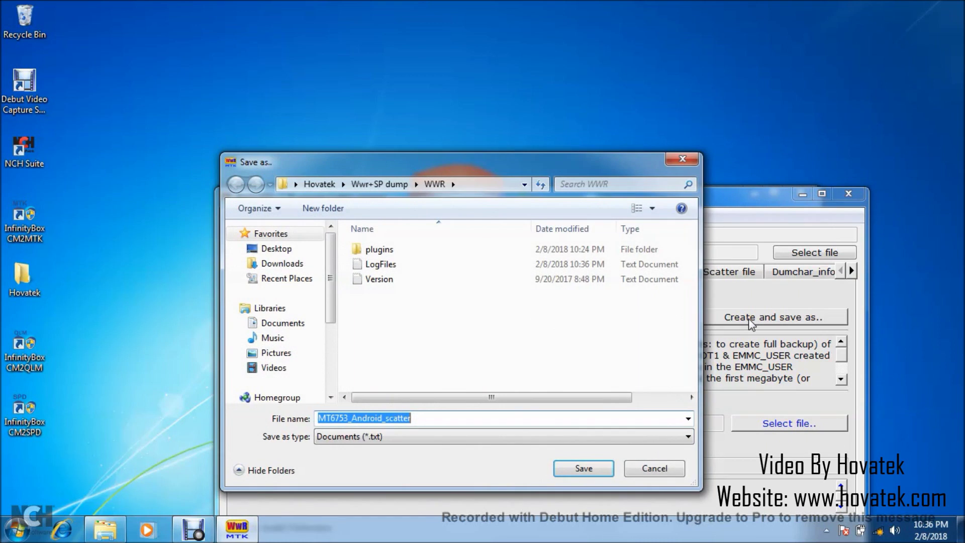
left_click(363, 184)
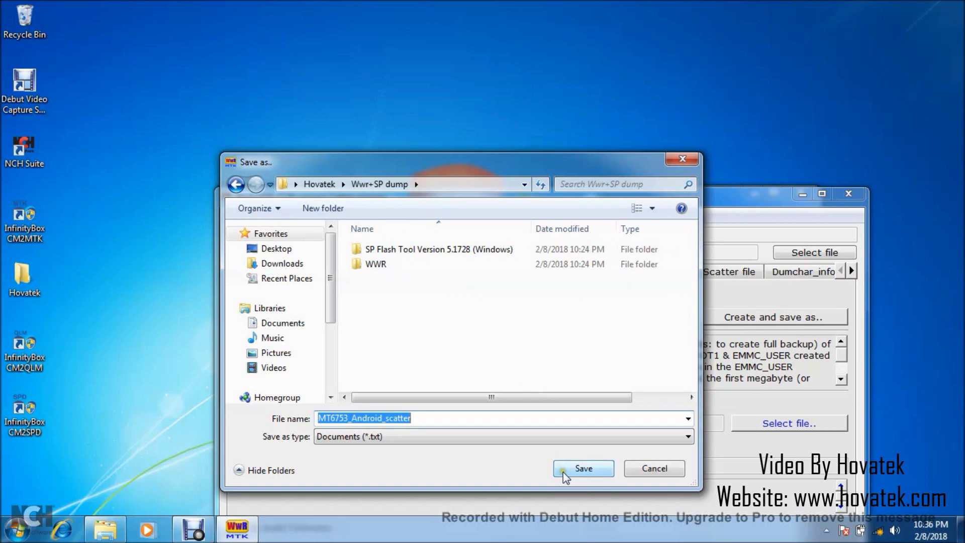
left_click(589, 473)
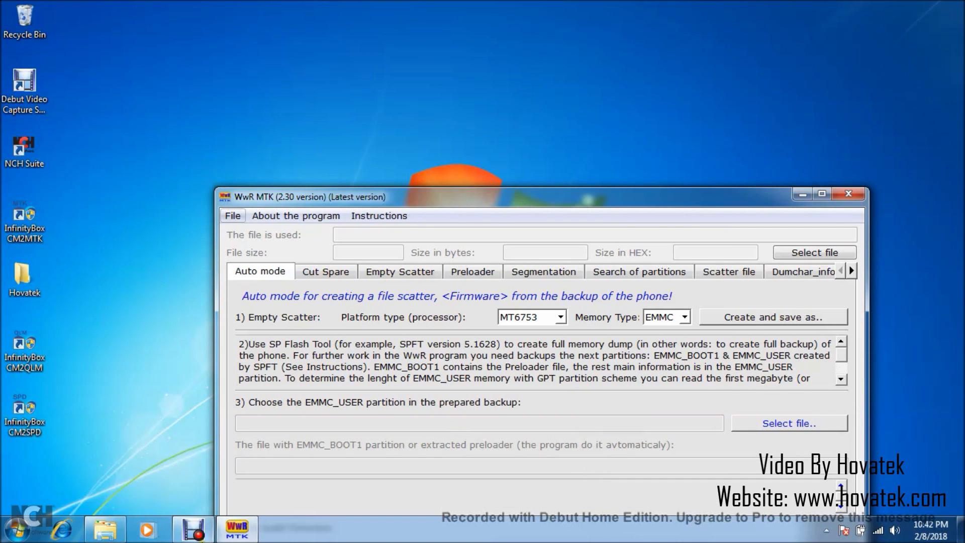
- Review MT6753_Android_scatter's general settings and PRELOADER partition in Notepad++, then minimize it
left_click(107, 529)
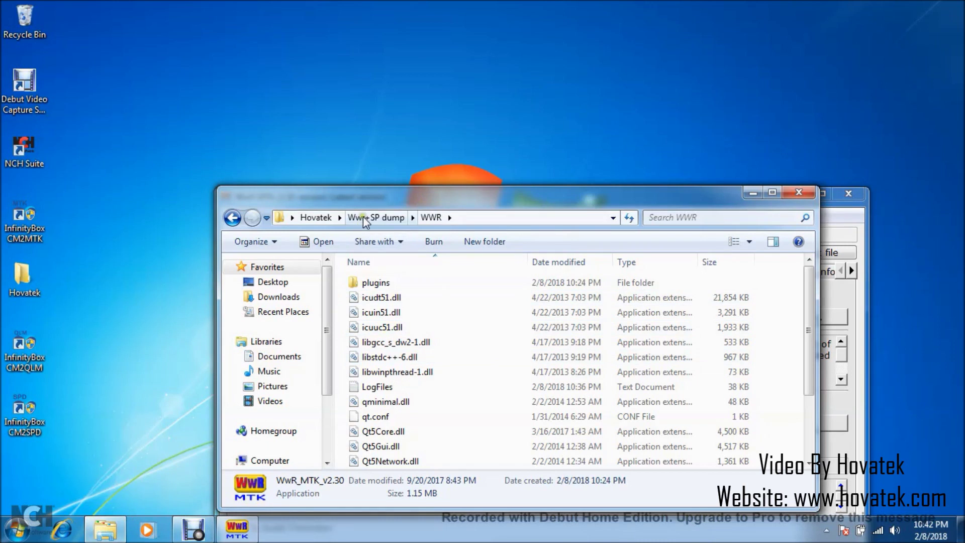
left_click(365, 218)
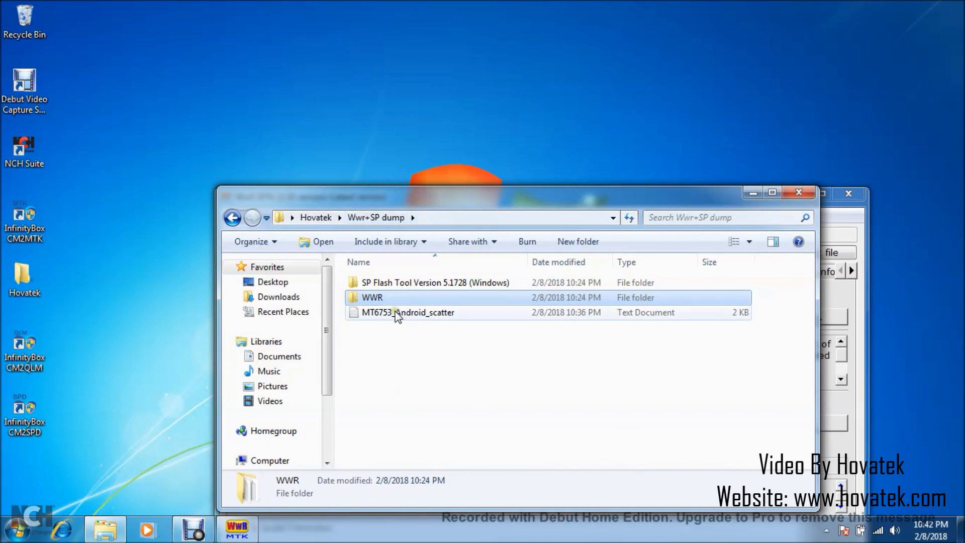
right_click(396, 315)
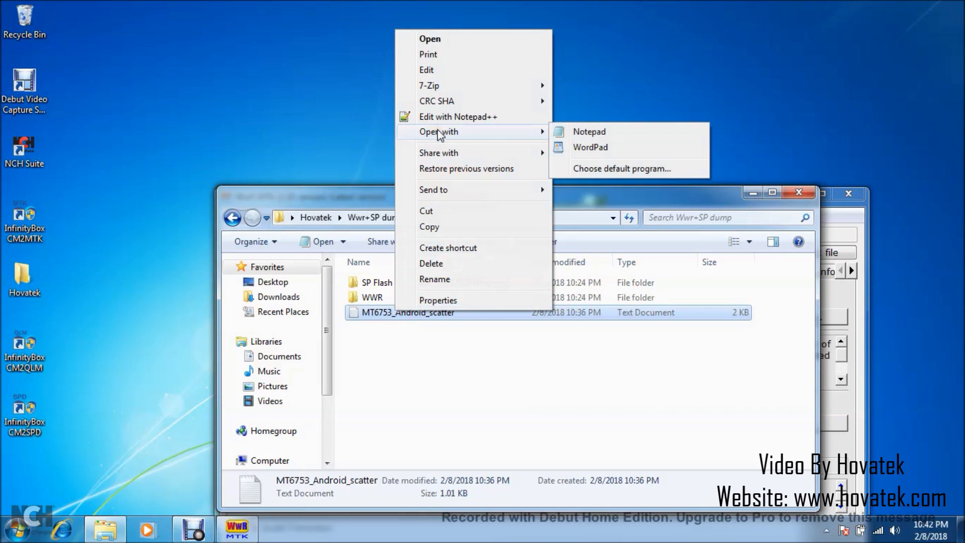
mouse_move(433, 190)
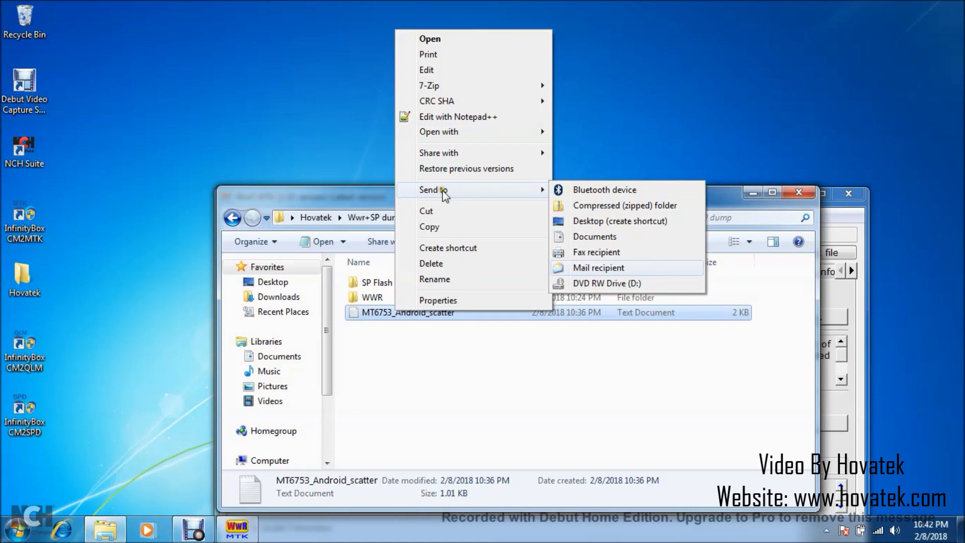
left_click(432, 377)
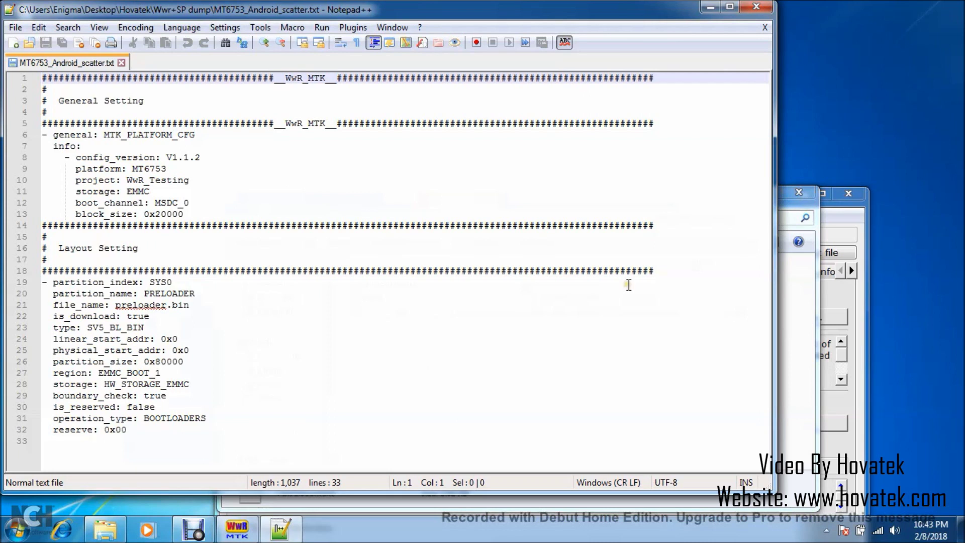
key("alt")
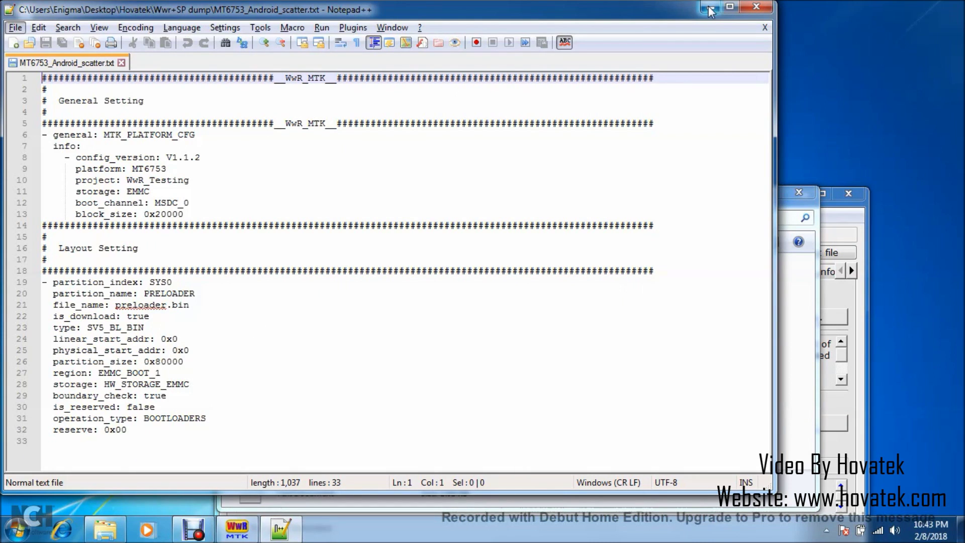
left_click(709, 10)
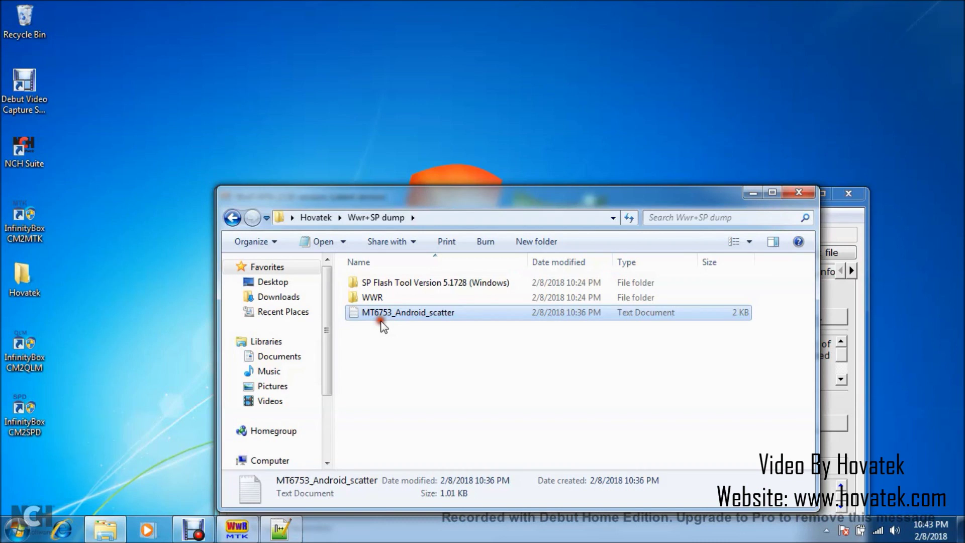
- Launch flash_tool from the SP Flash Tool Version 5.1728 folder and dismiss the scatter error
double_click(380, 281)
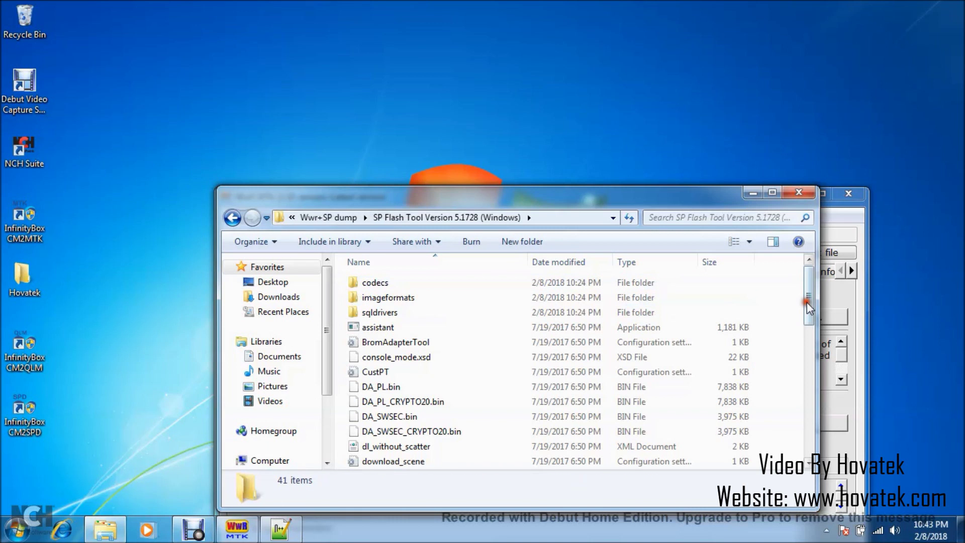
left_click_drag(807, 302, 810, 332)
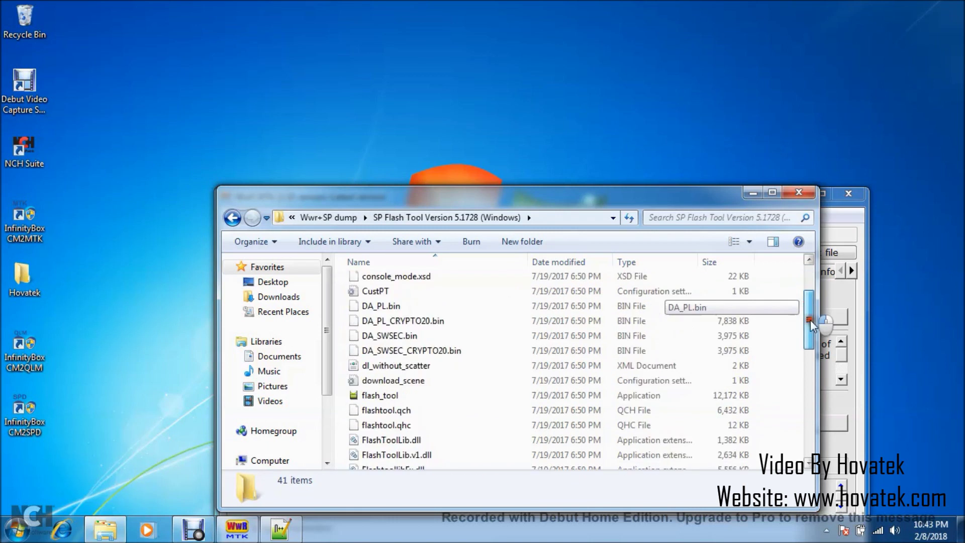
left_click(377, 377)
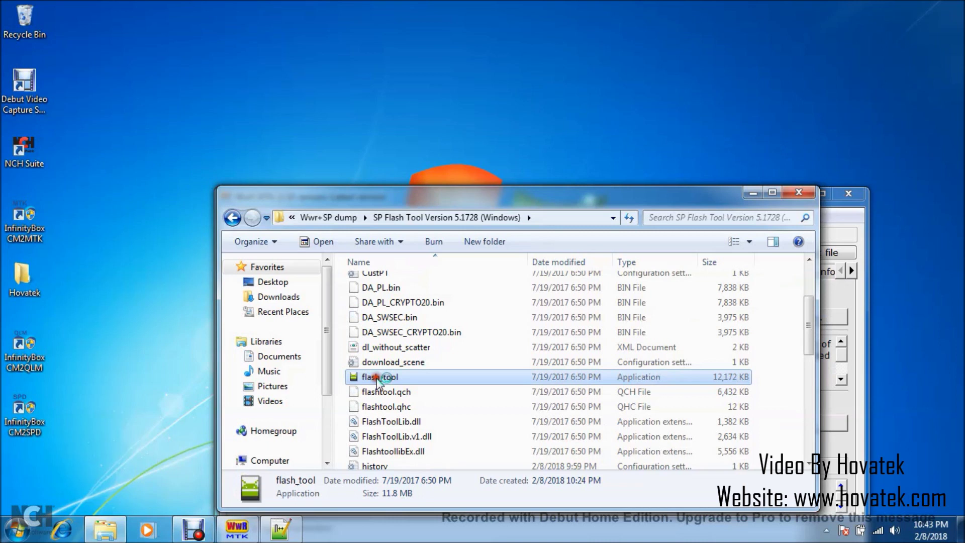
double_click(377, 378)
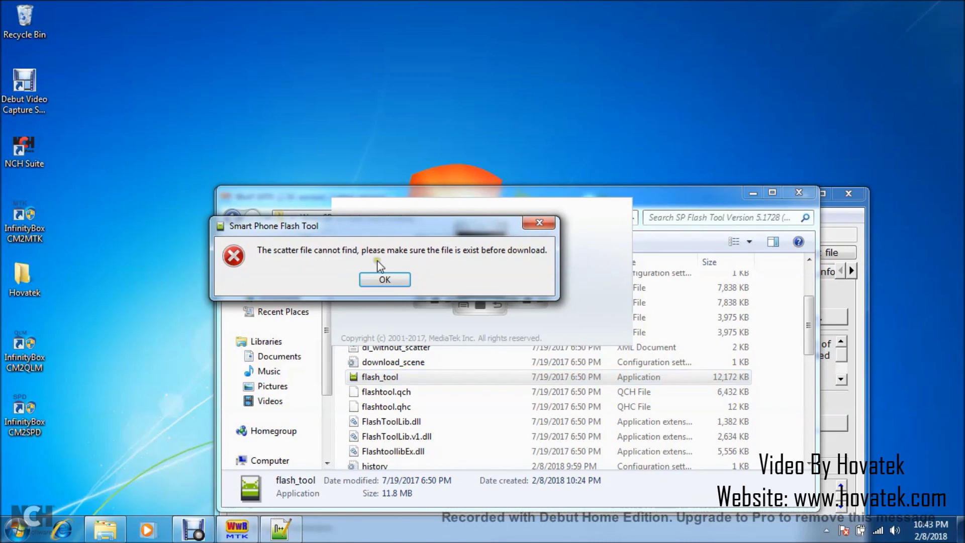
left_click(383, 279)
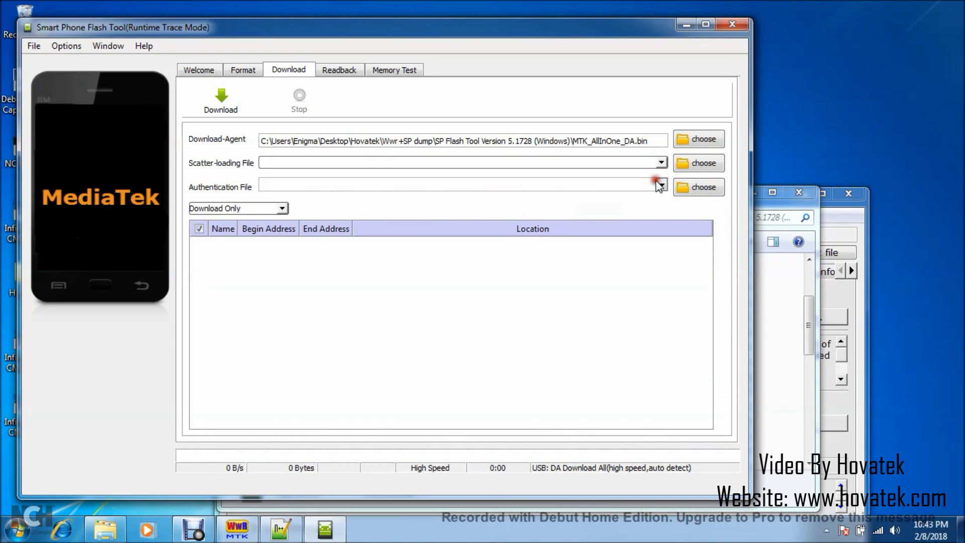
- Load Desktop > Hovatek > Wwr+SP dump > MT6753_Android_scatter as the scatter-loading file
left_click(694, 163)
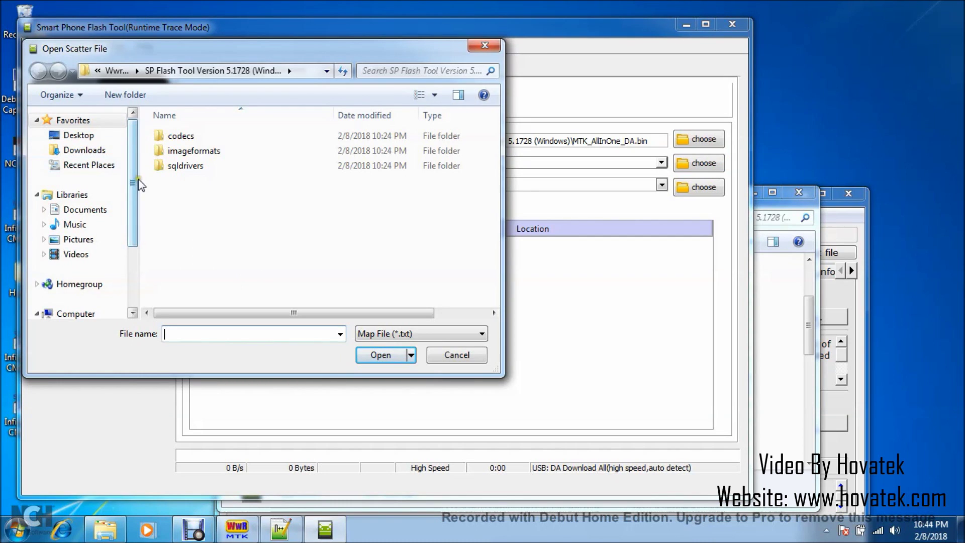
left_click(79, 134)
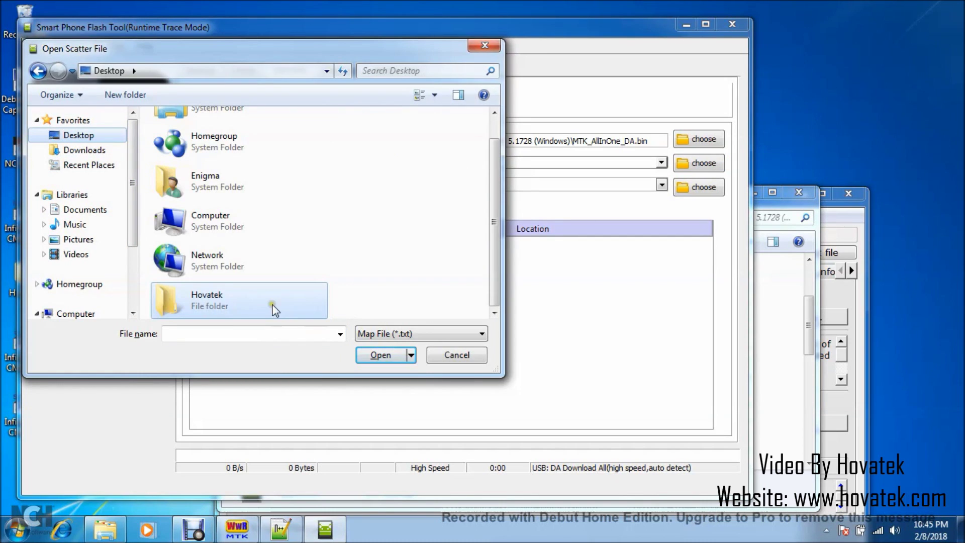
double_click(222, 302)
double_click(220, 209)
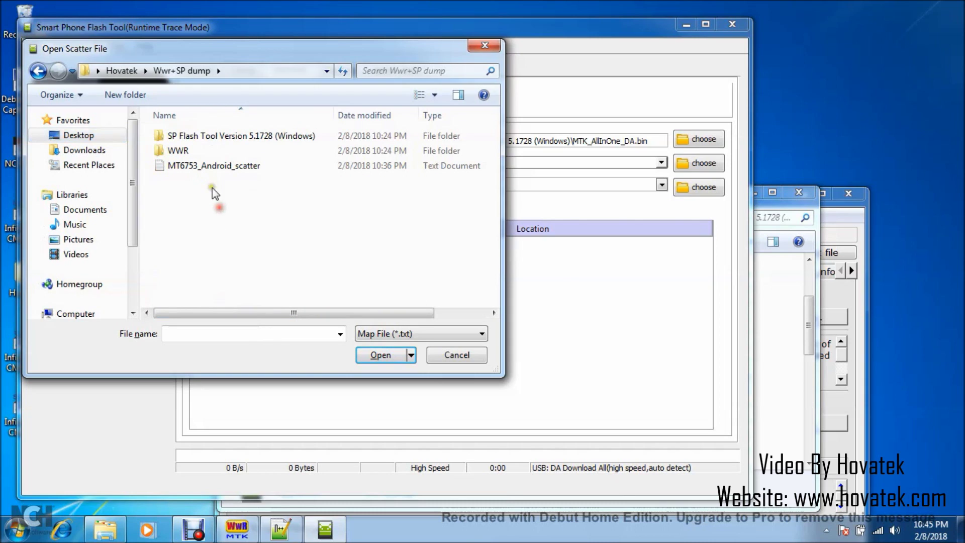
left_click(220, 166)
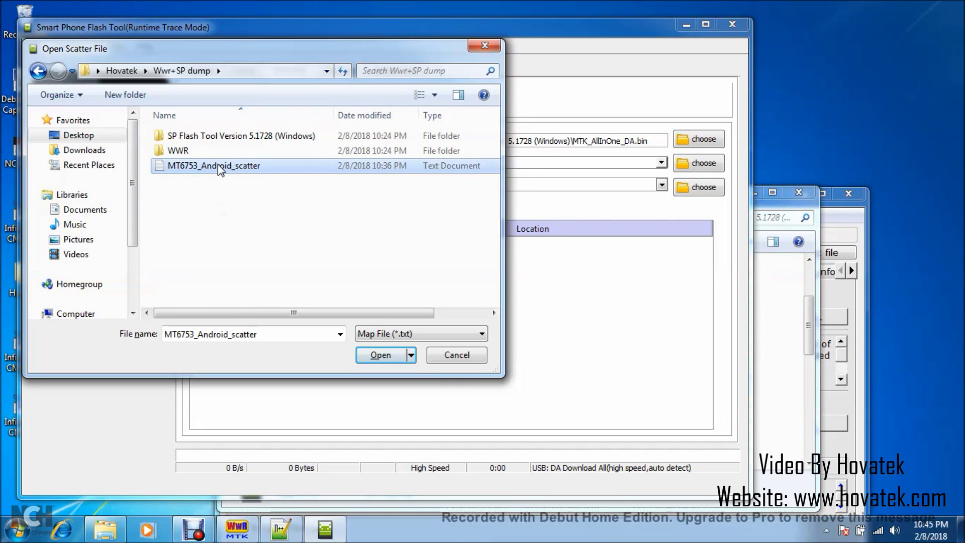
left_click(381, 354)
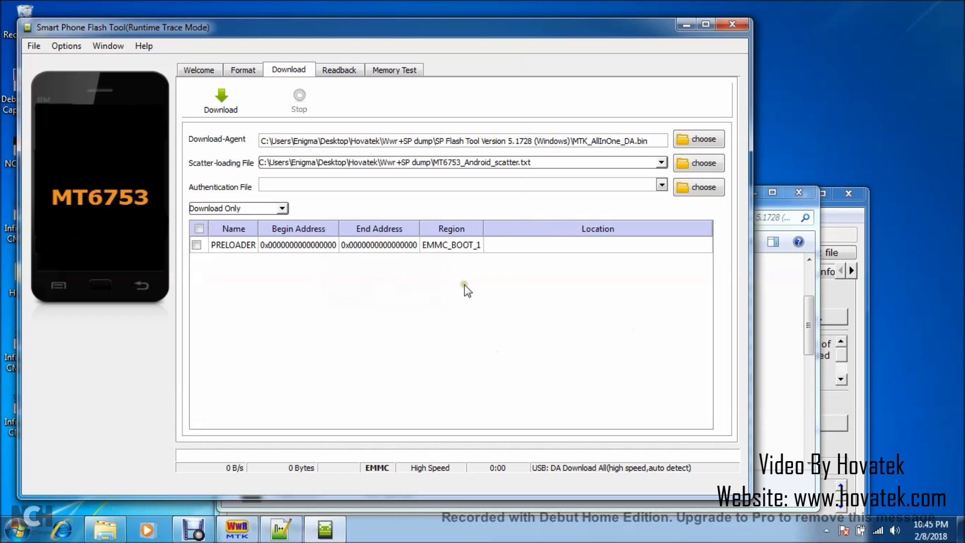
left_click(507, 300)
left_click_drag(363, 31, 406, 200)
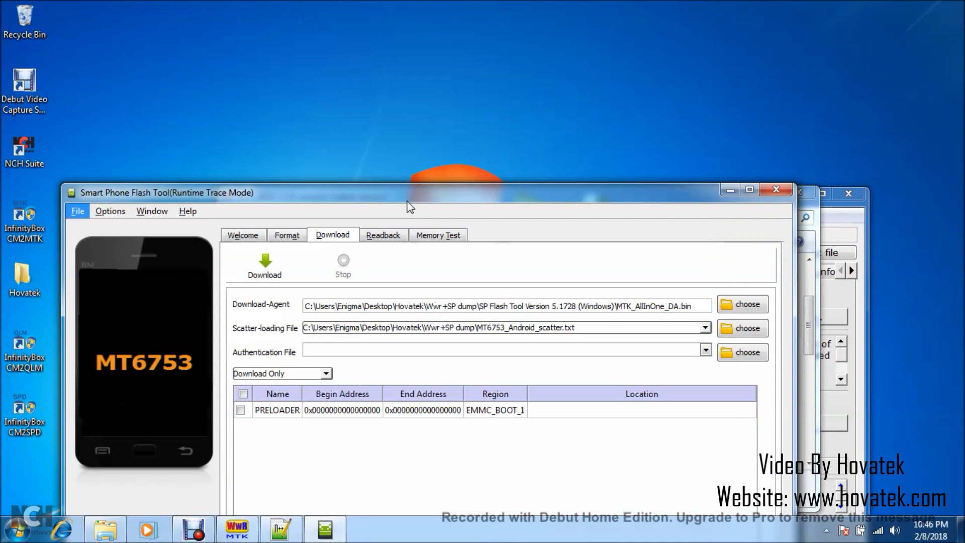
- Set the EMMC_USER readback entry to save as ROM_0 in the Wwr+SP dump folder
left_click(386, 235)
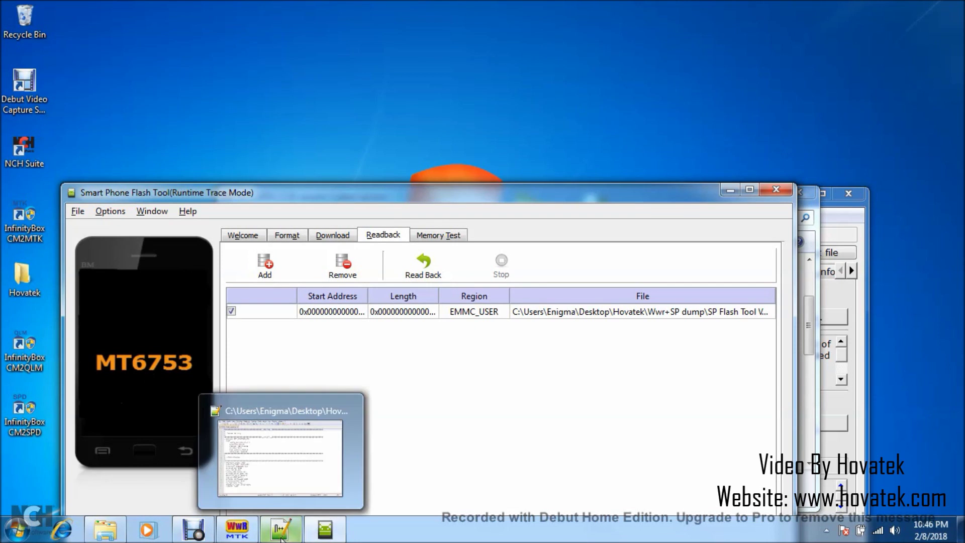
double_click(398, 311)
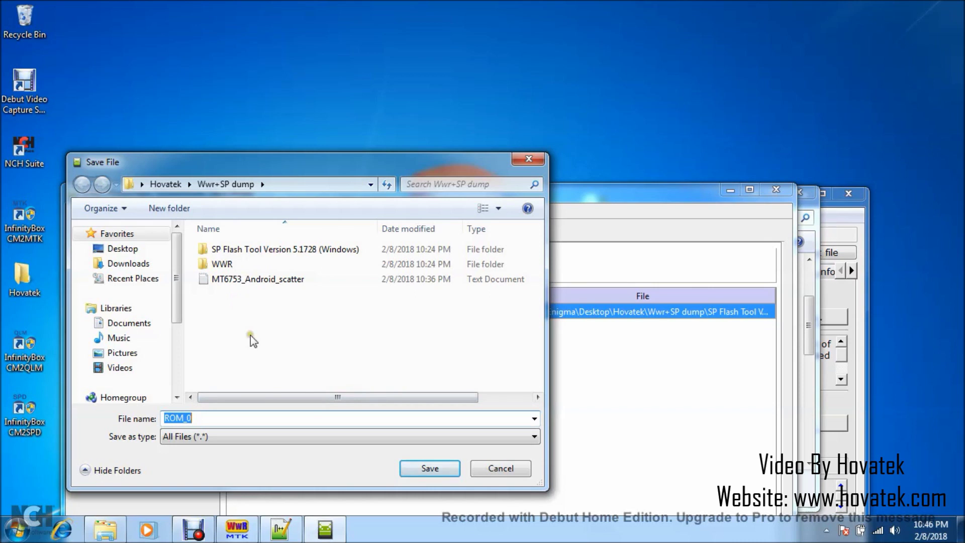
left_click(420, 469)
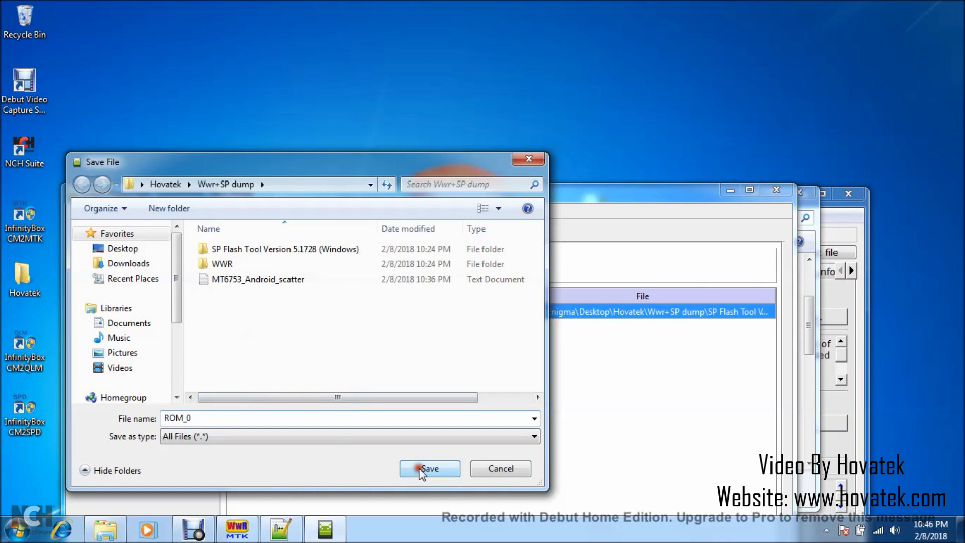
left_click(420, 469)
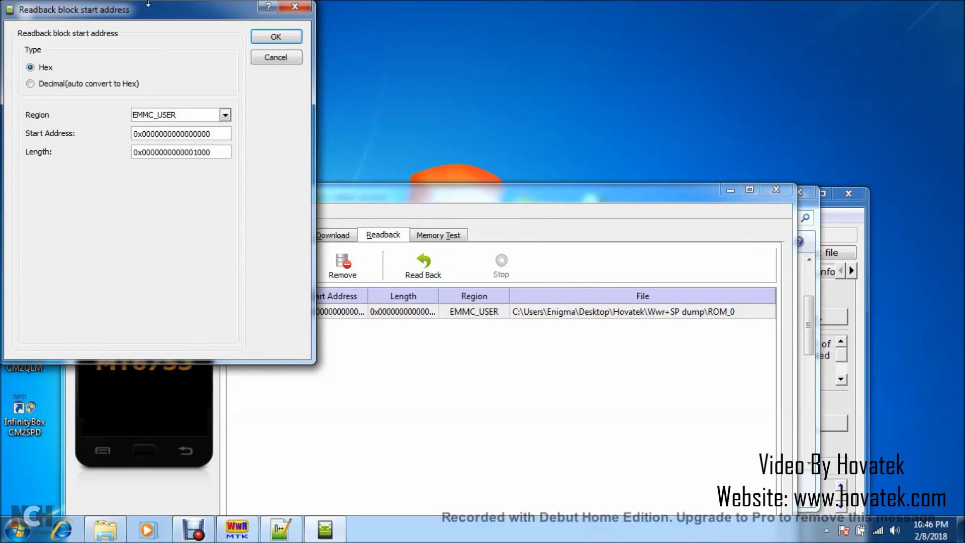
- Set the readback to region EMMC_BOOT_1, start address 0x0, length 0x80000, and confirm
left_click_drag(148, 3, 185, 144)
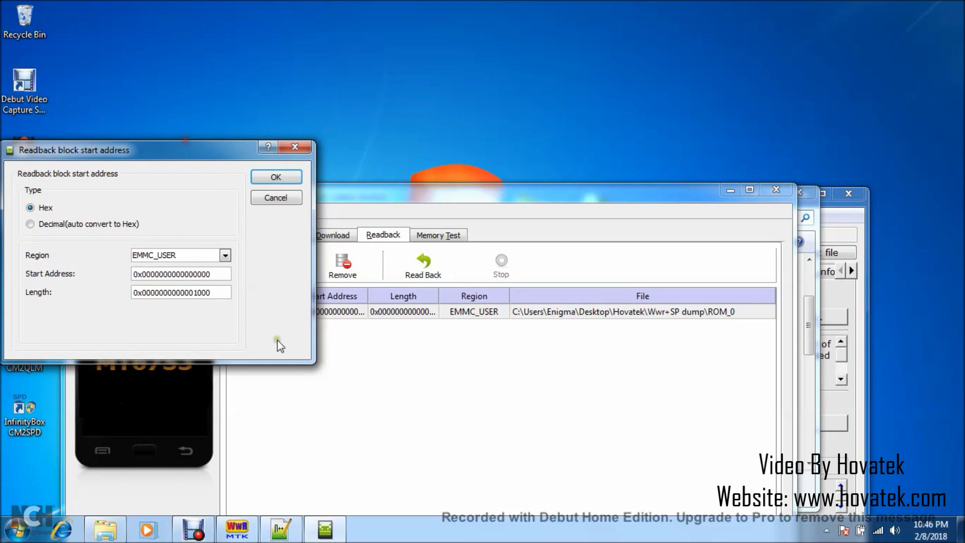
left_click(225, 257)
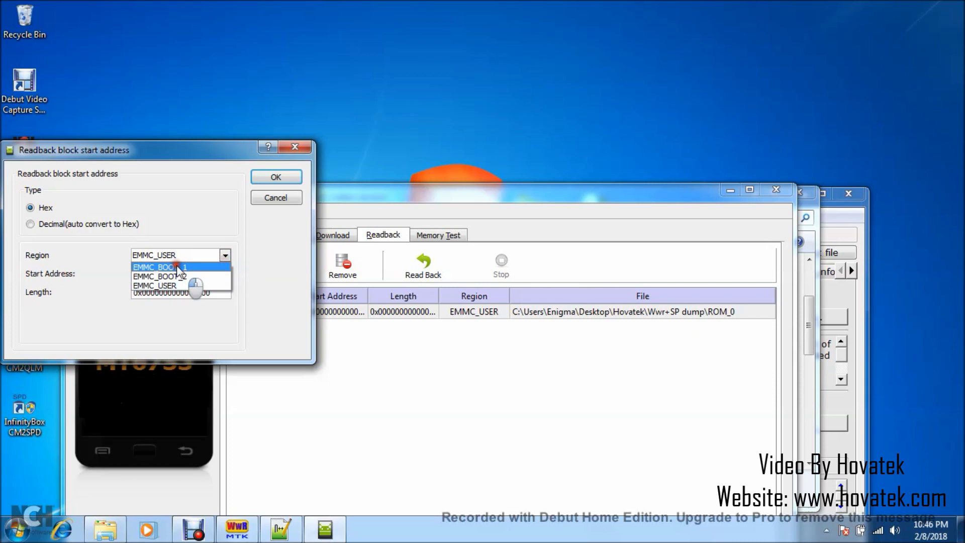
left_click(176, 266)
double_click(176, 274)
type("0")
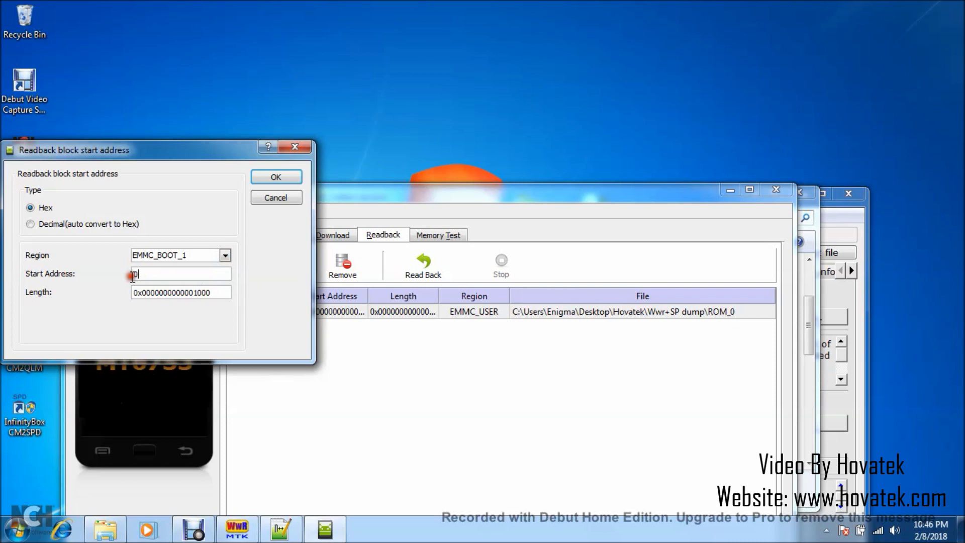
type("x")
type("0")
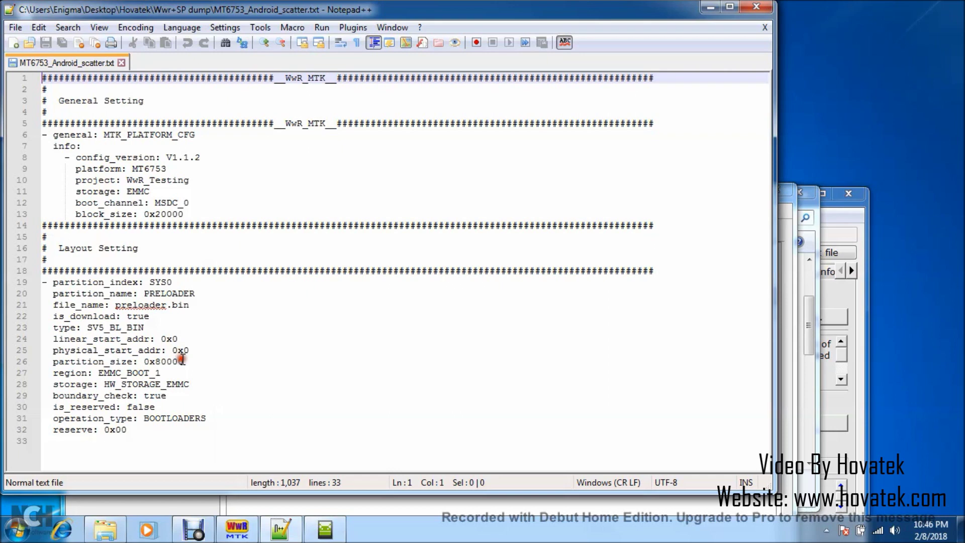
left_click_drag(182, 361, 144, 362)
key("ctrl+c")
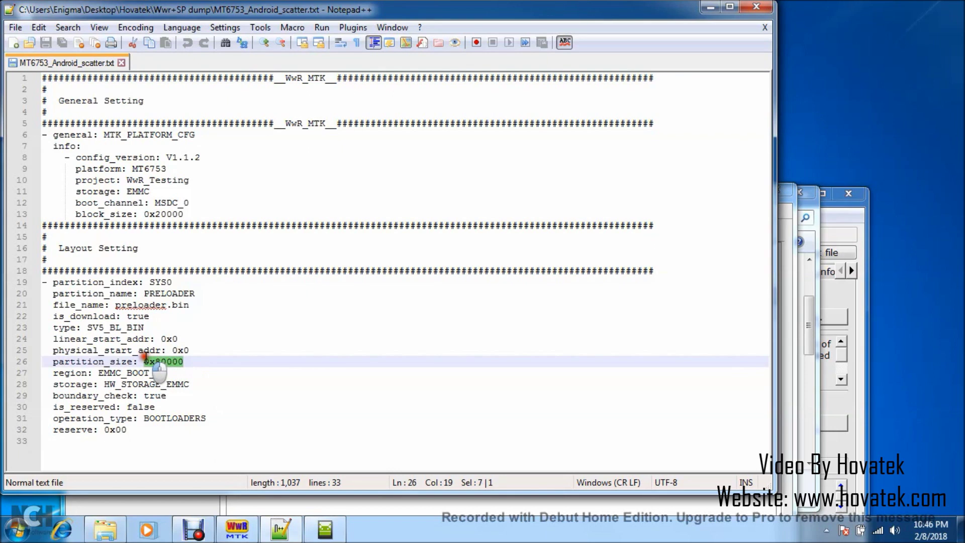
left_click(310, 536)
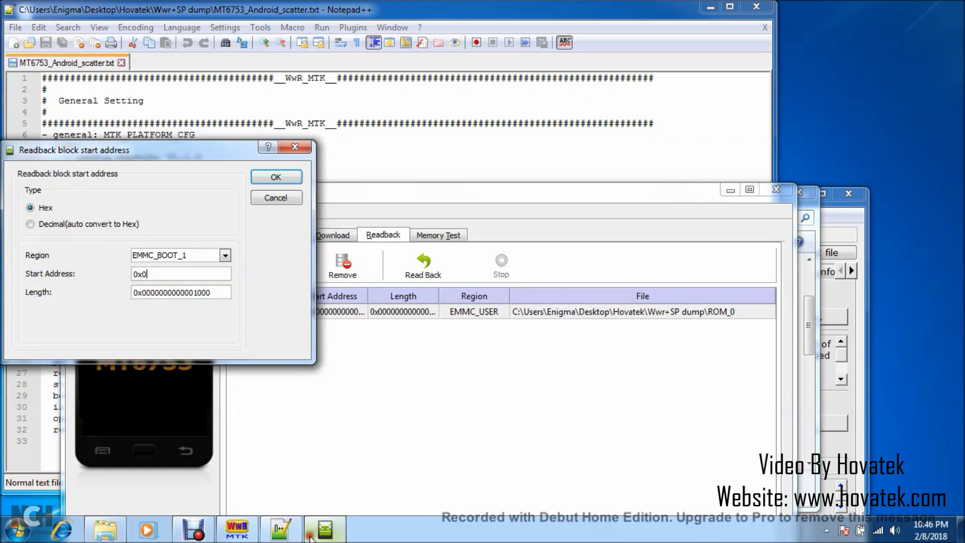
key("Tab")
key("ctrl+v")
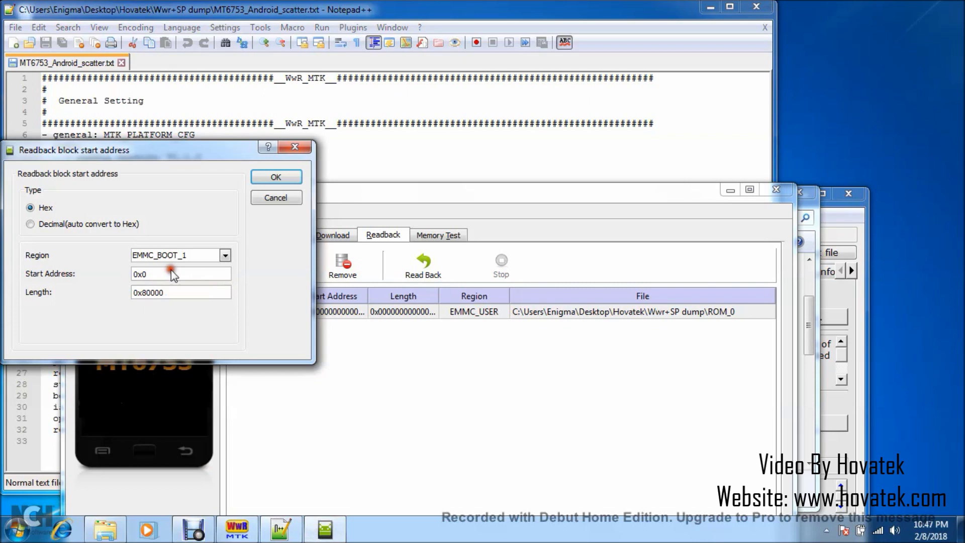
left_click(261, 177)
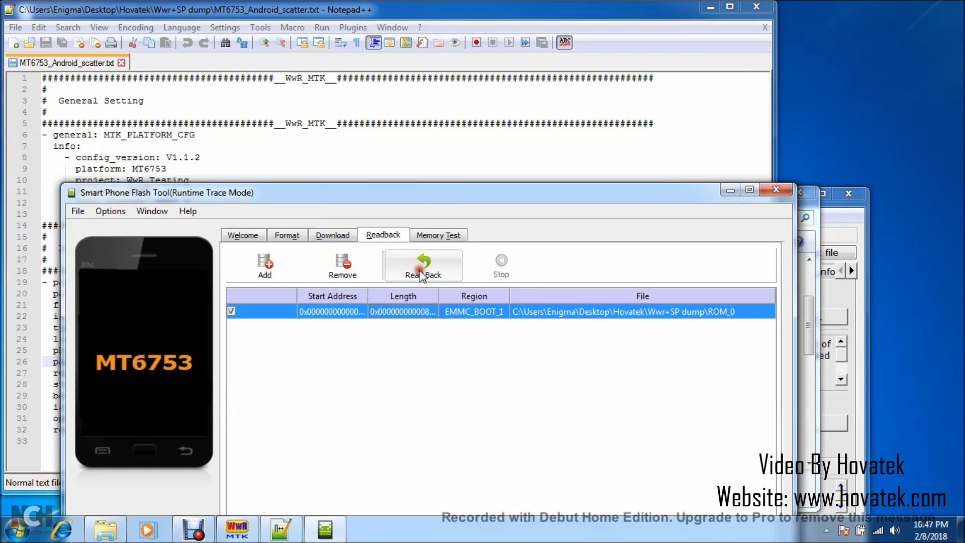
- Run the readback, dismiss the Readback Ok notice, and bring the Wwr+SP dump folder forward
left_click(421, 276)
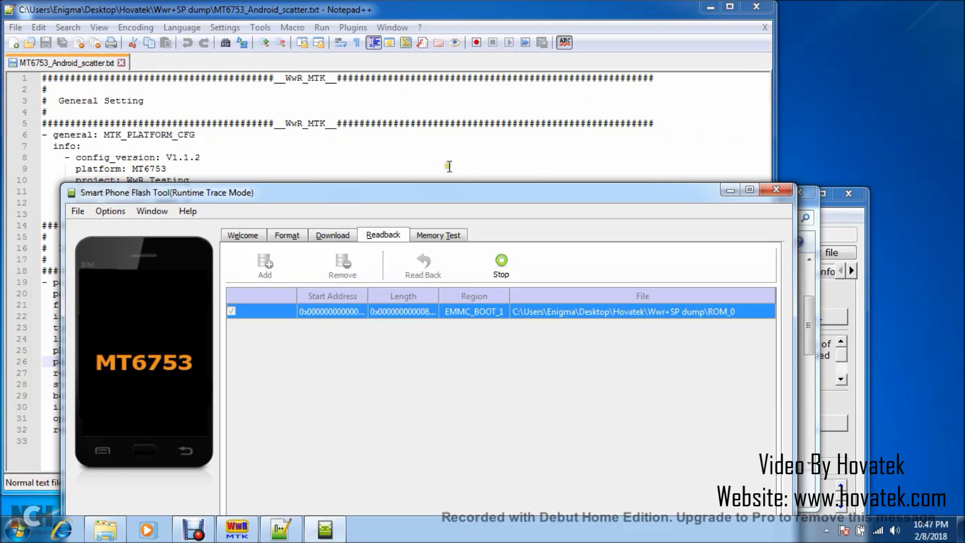
left_click_drag(451, 201, 445, 66)
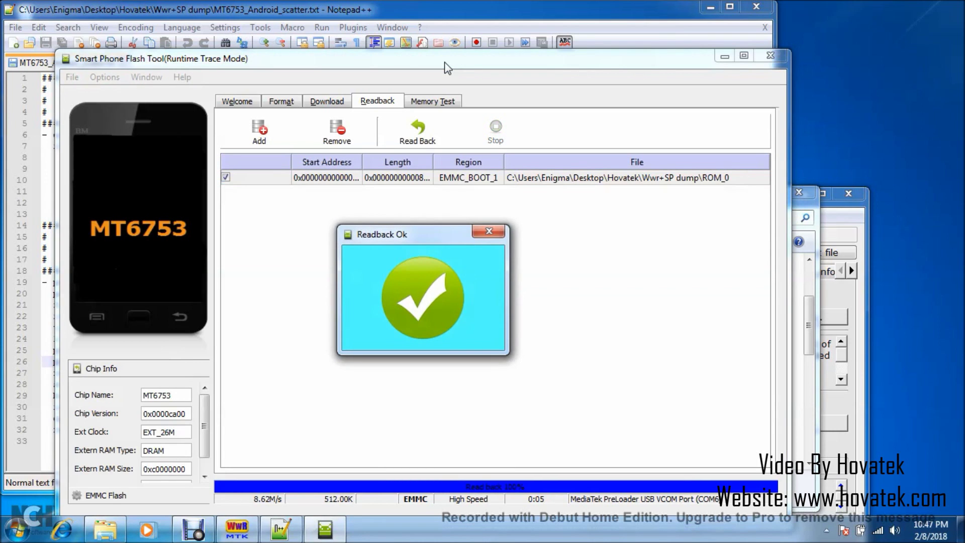
left_click(474, 258)
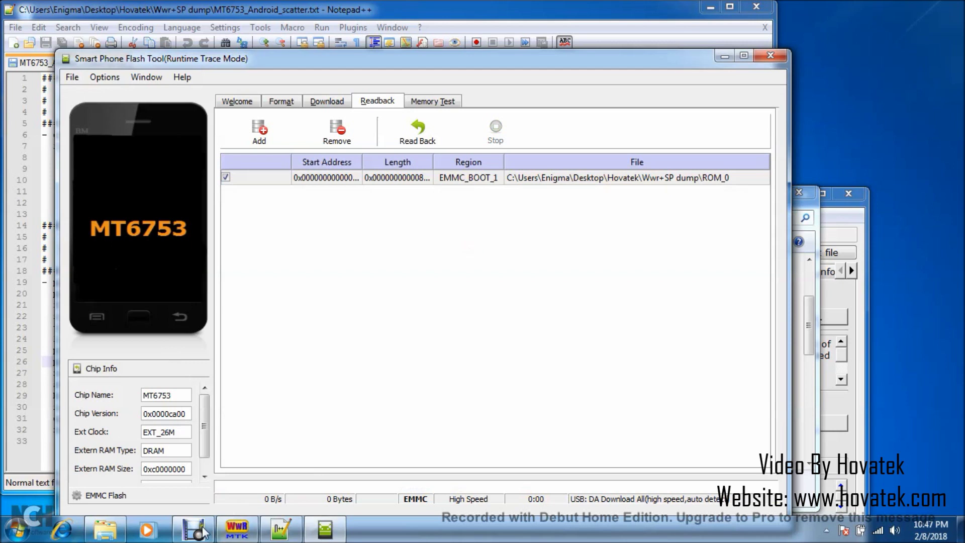
left_click(106, 530)
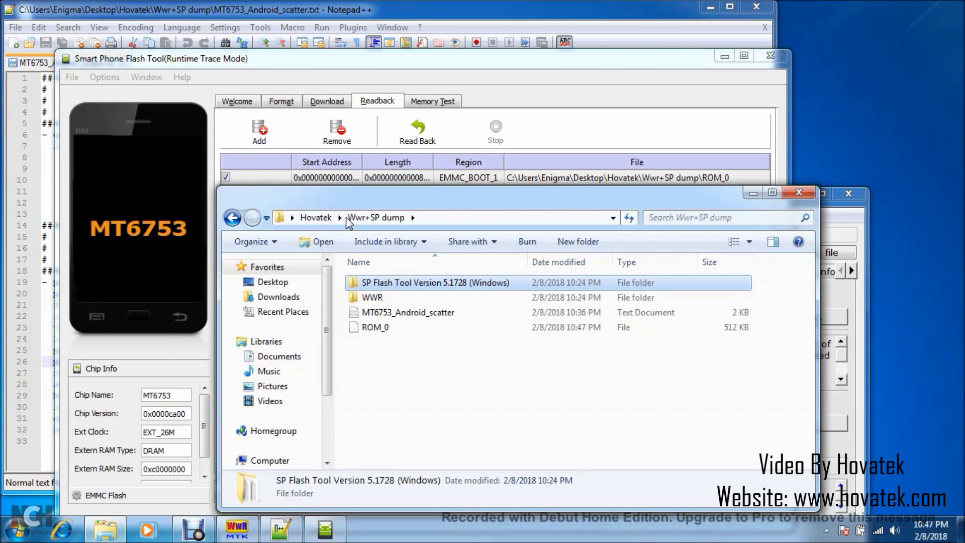
- Confirm ROM_0 is 512 KB, then move from Explorer to the WwR MTK window
left_click(521, 327)
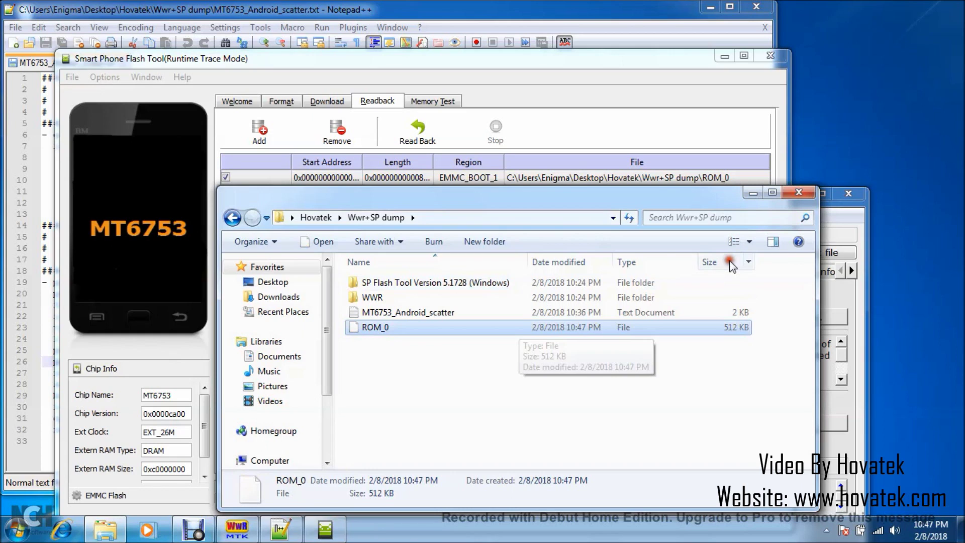
left_click(752, 192)
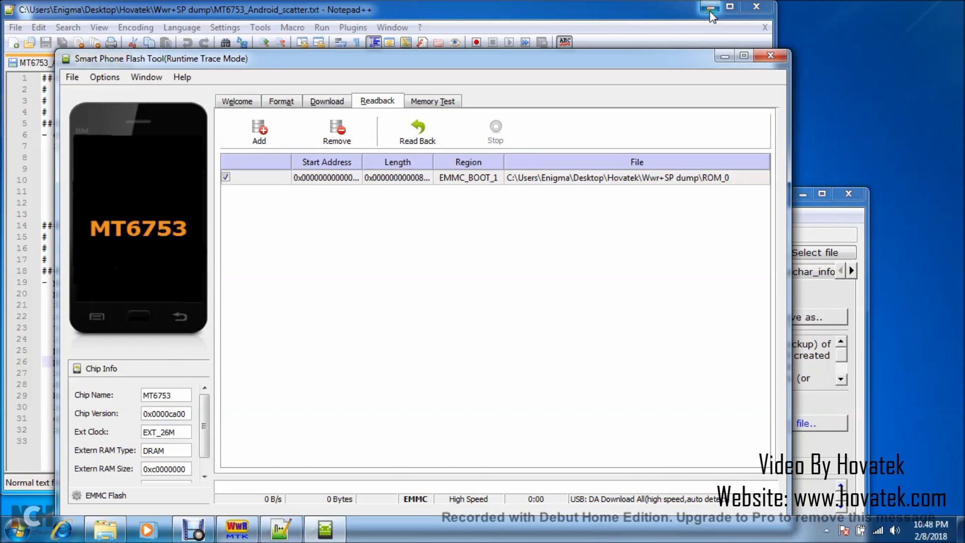
left_click(711, 17)
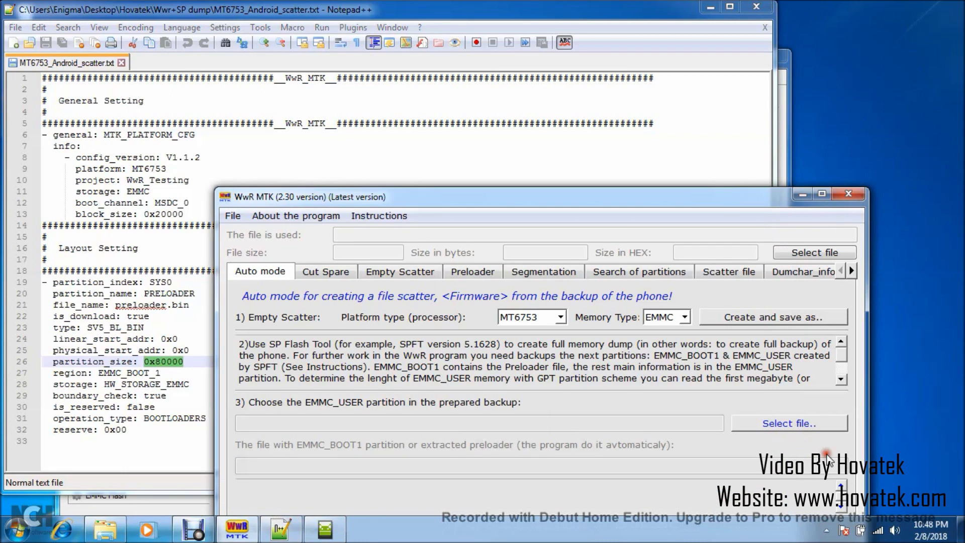
left_click(822, 451)
- Load the ROM_0 dump from the Wwr+SP dump folder into WwR MTK
left_click(799, 252)
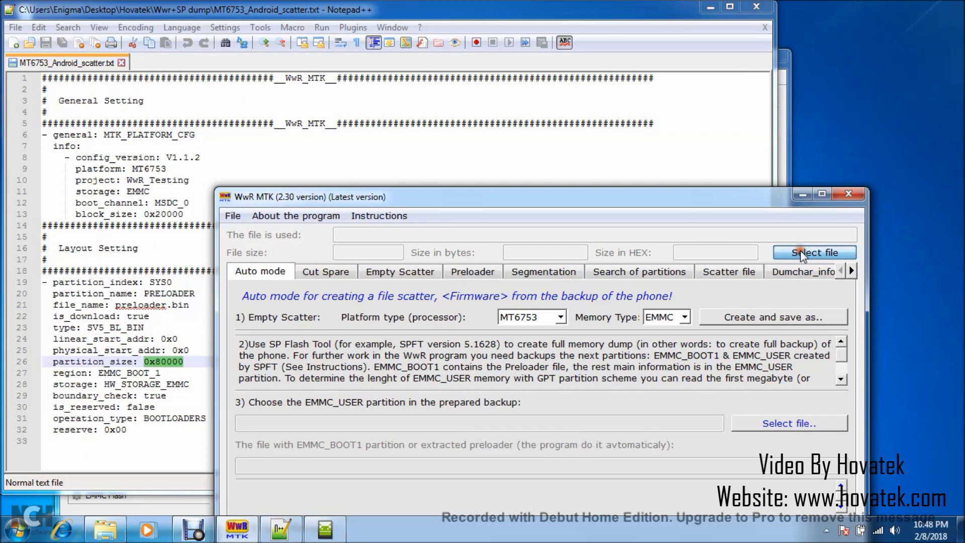
left_click(571, 430)
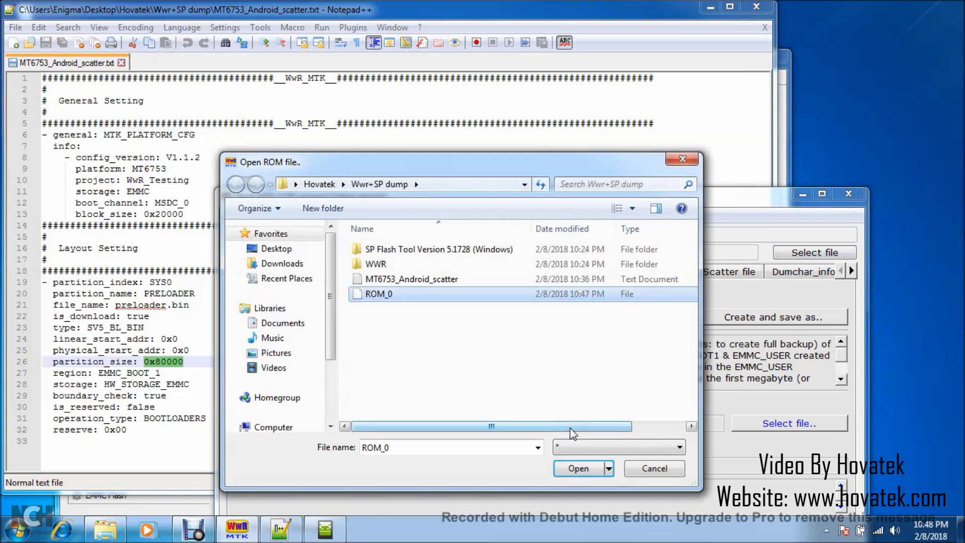
left_click(581, 468)
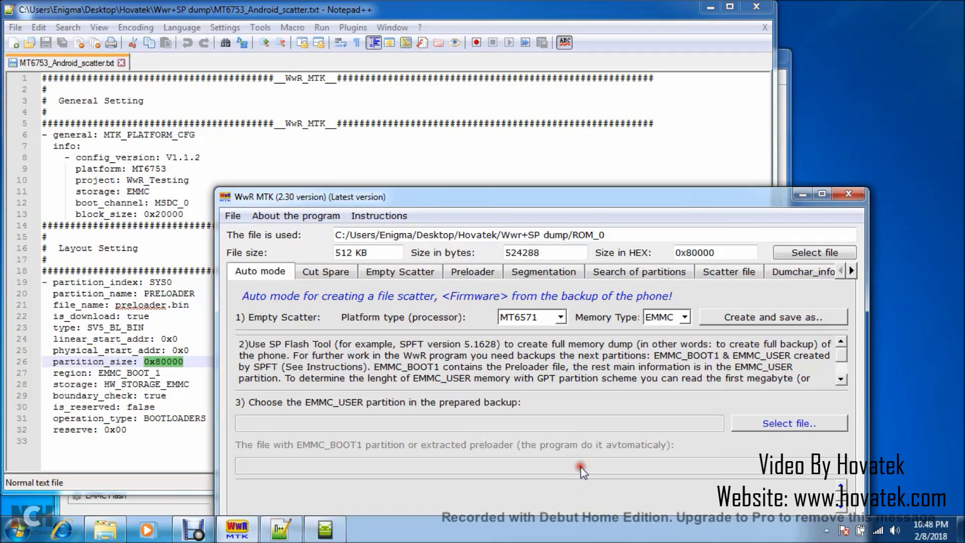
- Reposition the WwR MTK window and show ROM_0's Preloader analysis
left_click_drag(545, 197, 531, 107)
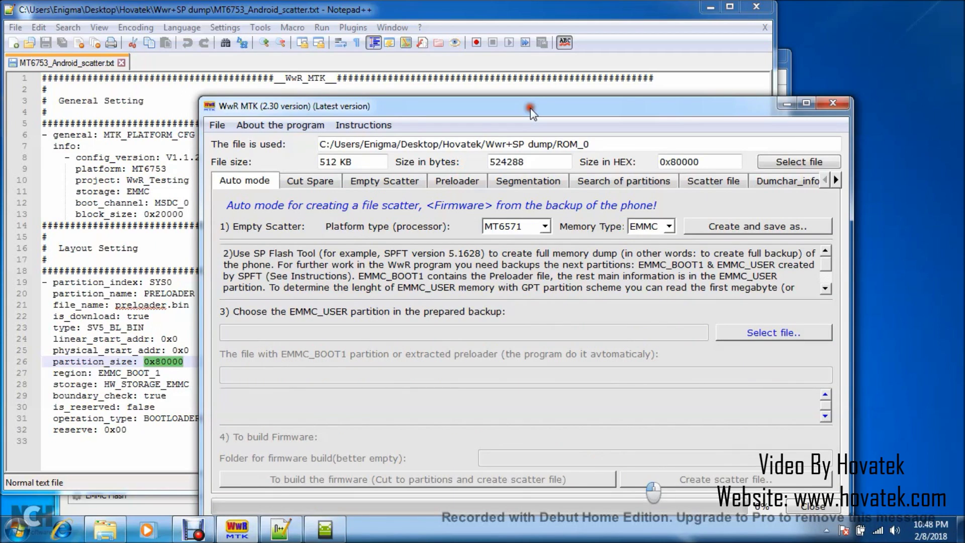
left_click_drag(531, 109, 546, 175)
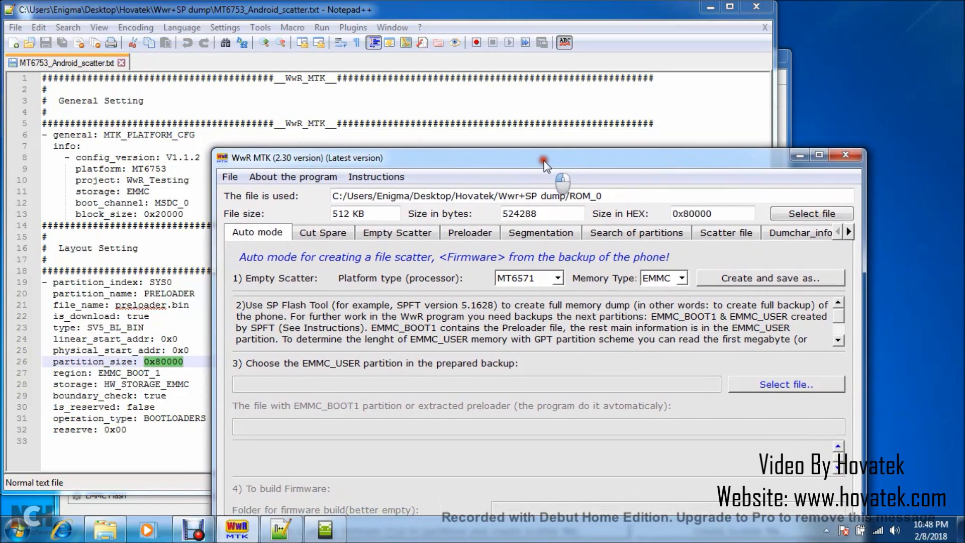
mouse_move(547, 176)
left_mouse_down()
mouse_move(562, 225)
mouse_move(550, 166)
left_mouse_up()
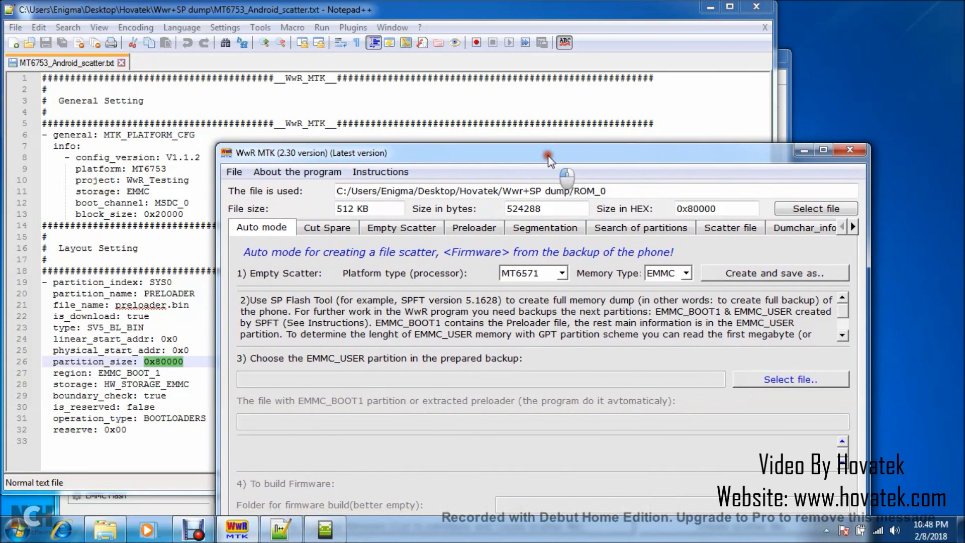
left_click_drag(549, 165, 549, 158)
left_click(473, 227)
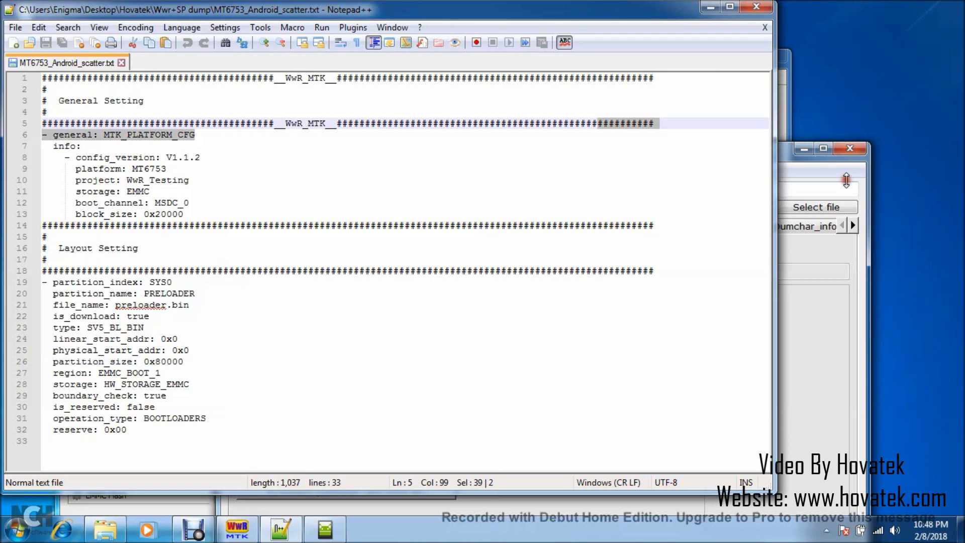
left_click(841, 256)
- Drag WwR MTK into view and begin extracting the MT6752 EMMC preloader to a file
left_click_drag(562, 158, 521, 81)
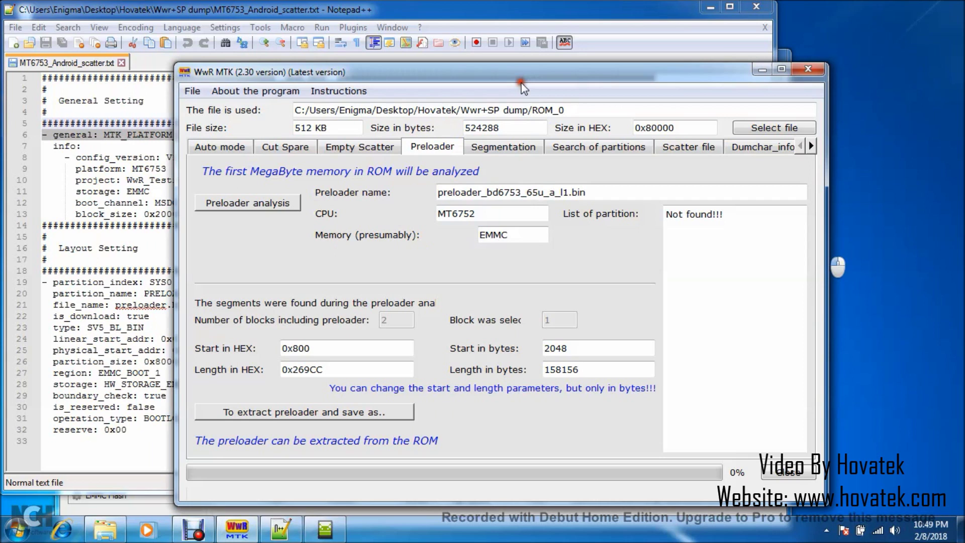
left_click_drag(520, 83, 504, 80)
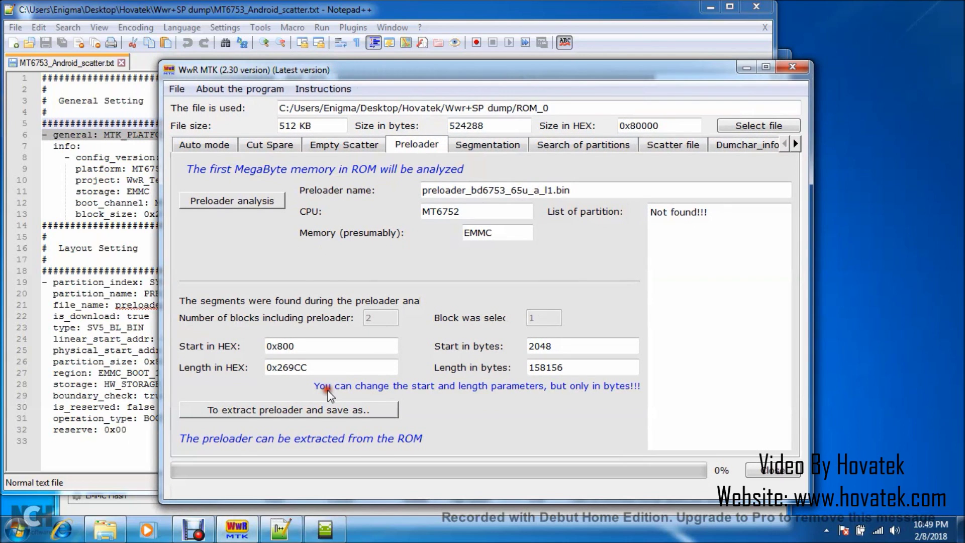
left_click(290, 411)
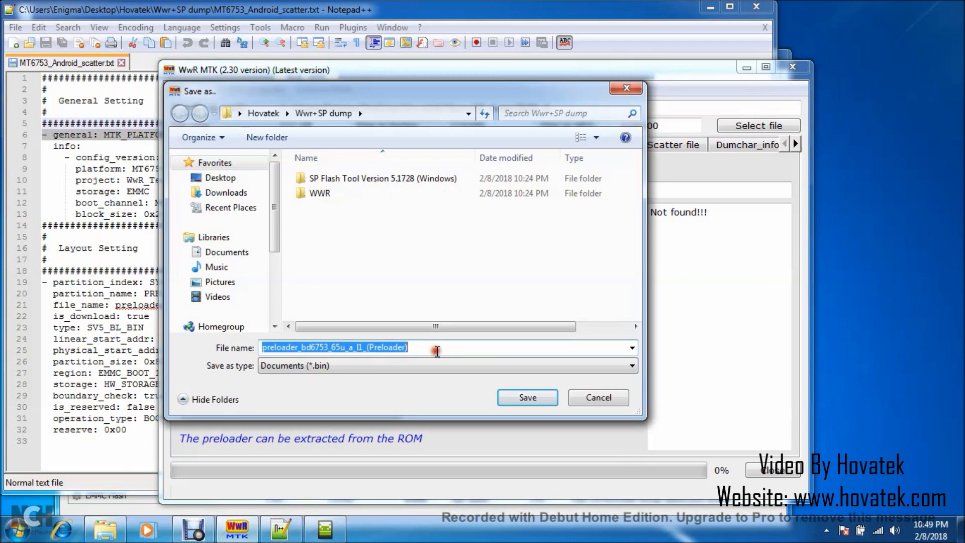
- Save the extracted preloader as preloader.bin in Wwr+SP dump and dismiss the Done notice
left_click(438, 351)
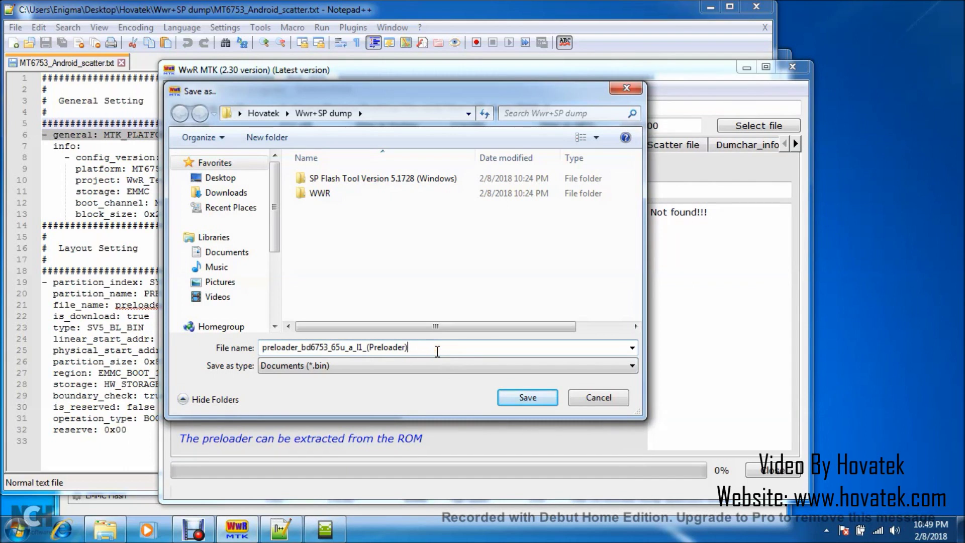
key("BackSpace")
key("BackSpace")
key("BackSpace")
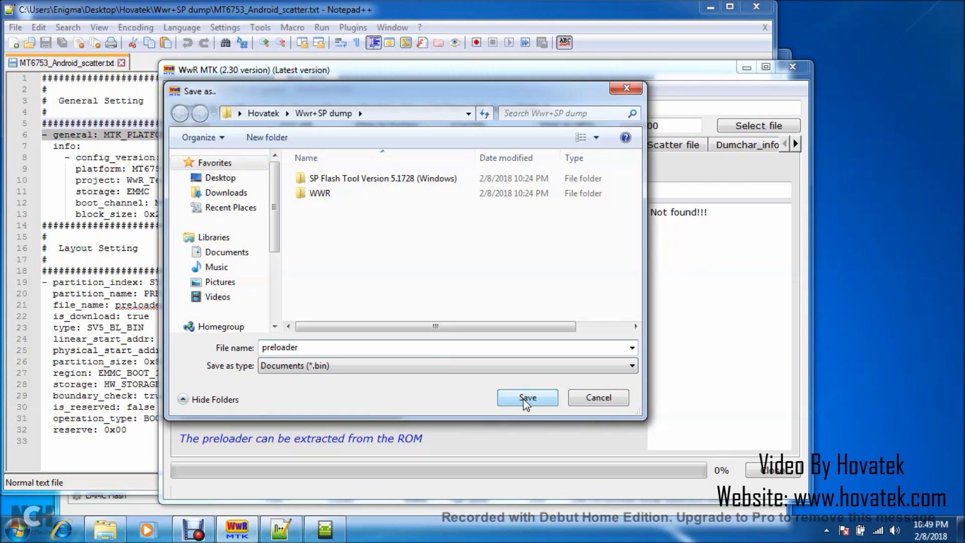
left_click(523, 399)
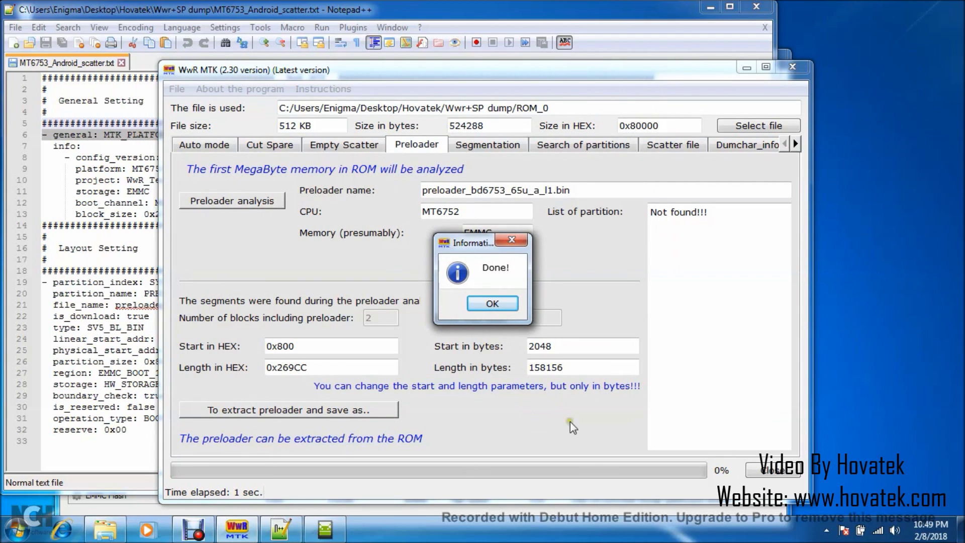
left_click(492, 303)
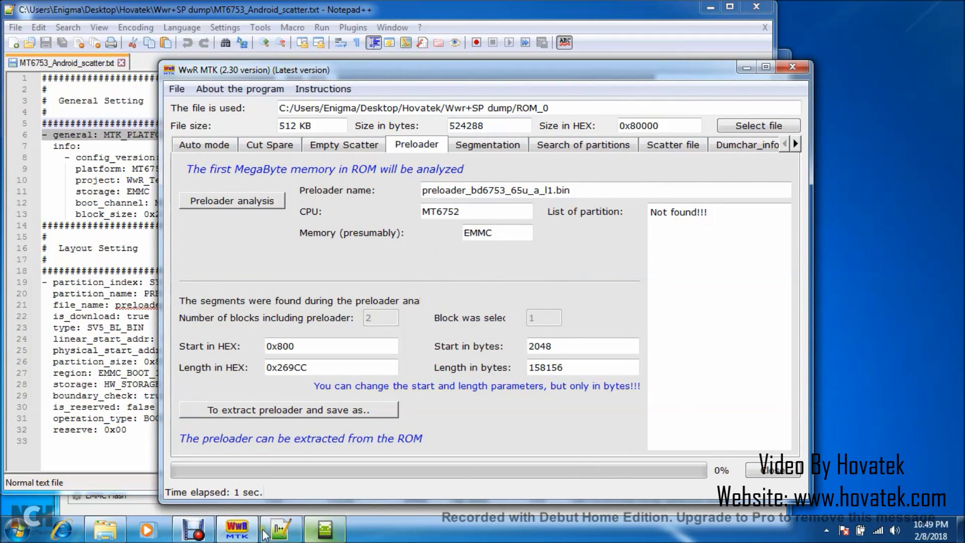
left_click(105, 531)
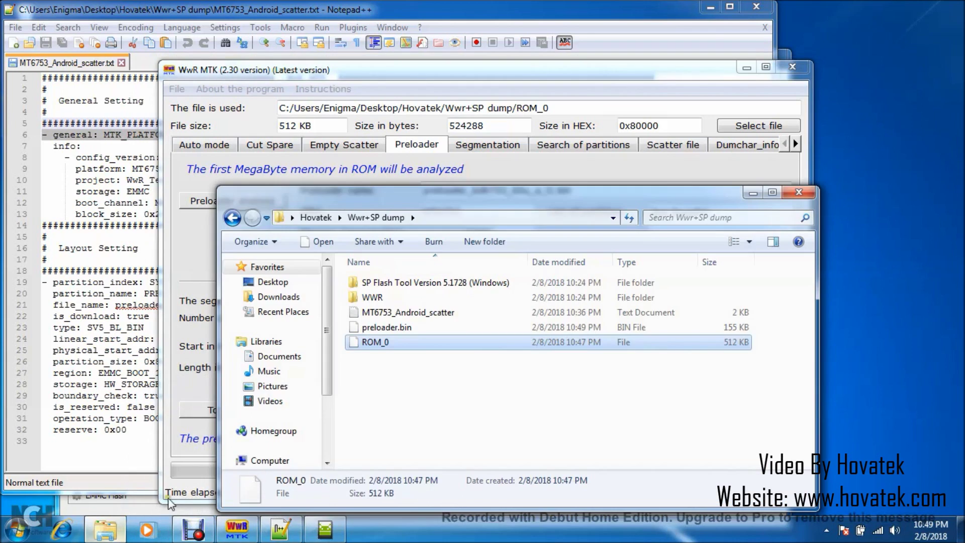
- Check that preloader.bin (155 KB) sits beside ROM_0, then switch away from Explorer
left_click(382, 329)
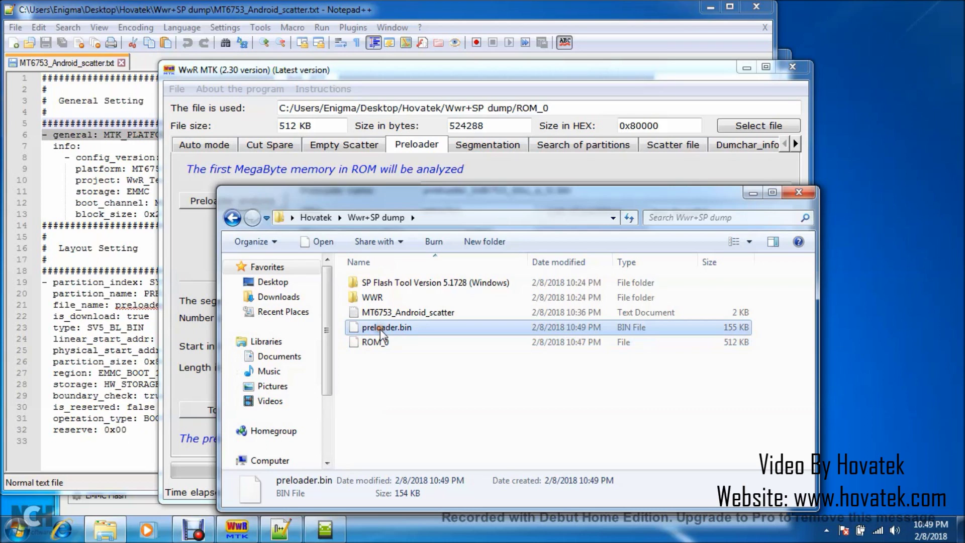
left_click(132, 458)
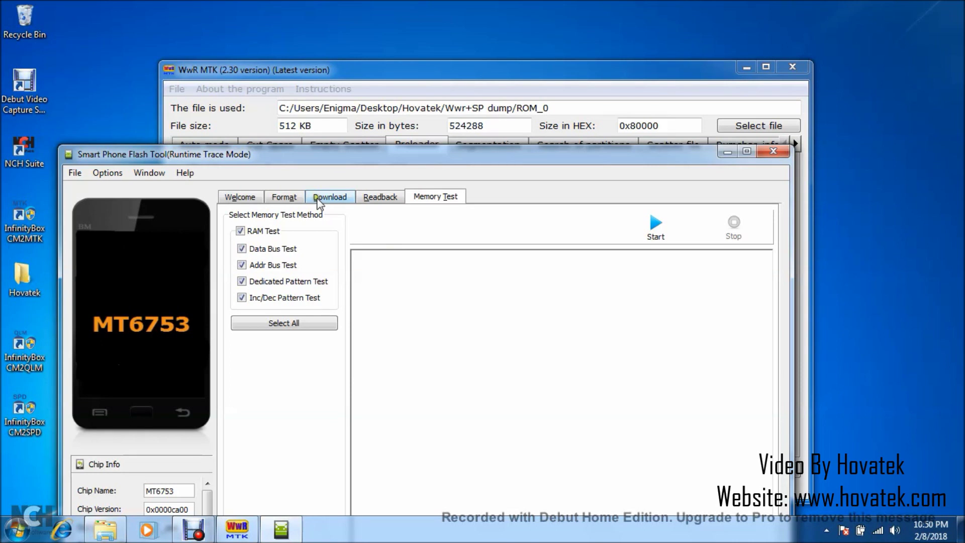
- Move SP Flash Tool from the download settings to the Memory Test page
left_click(320, 199)
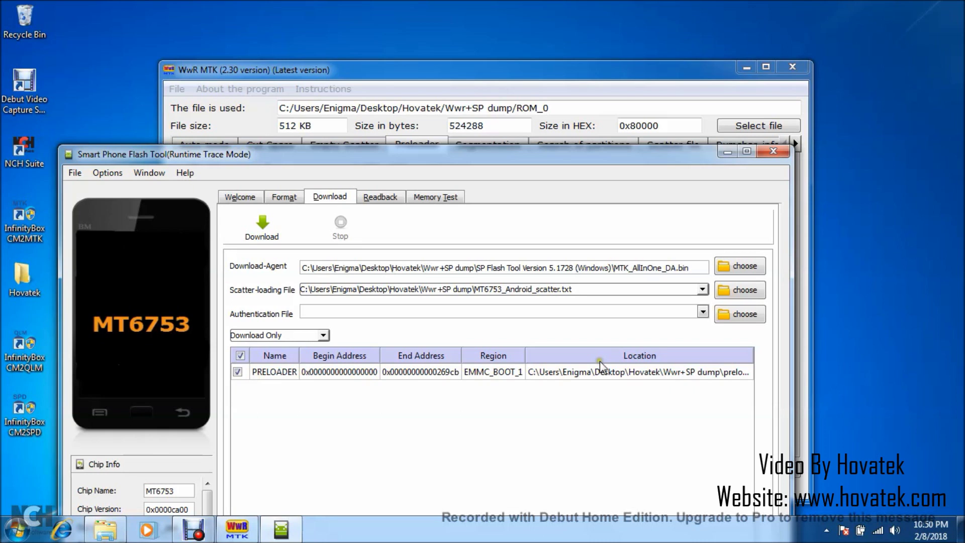
left_click(436, 197)
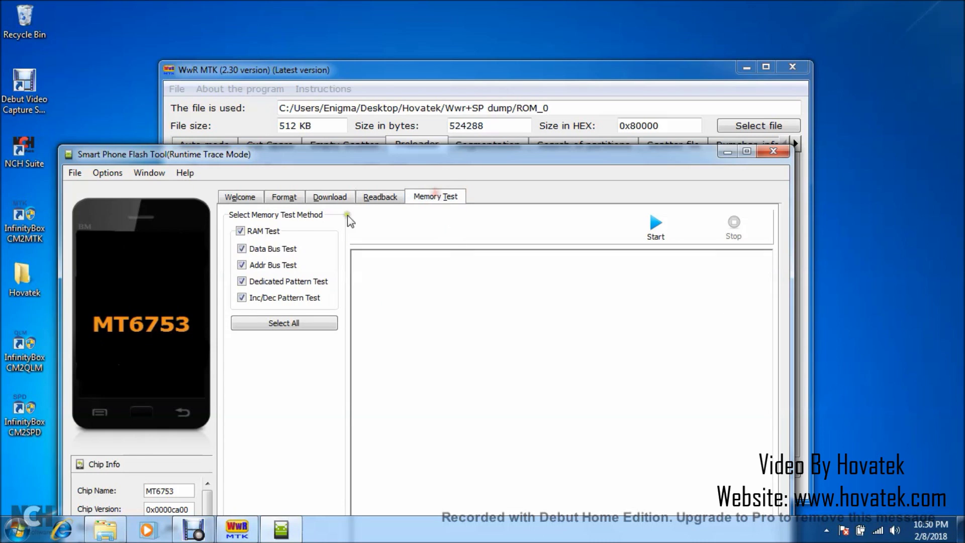
- Run a RAM Test-only memory test, retrying after the BROM error until it succeeds
left_click(242, 298)
left_click(243, 298)
left_click(656, 223)
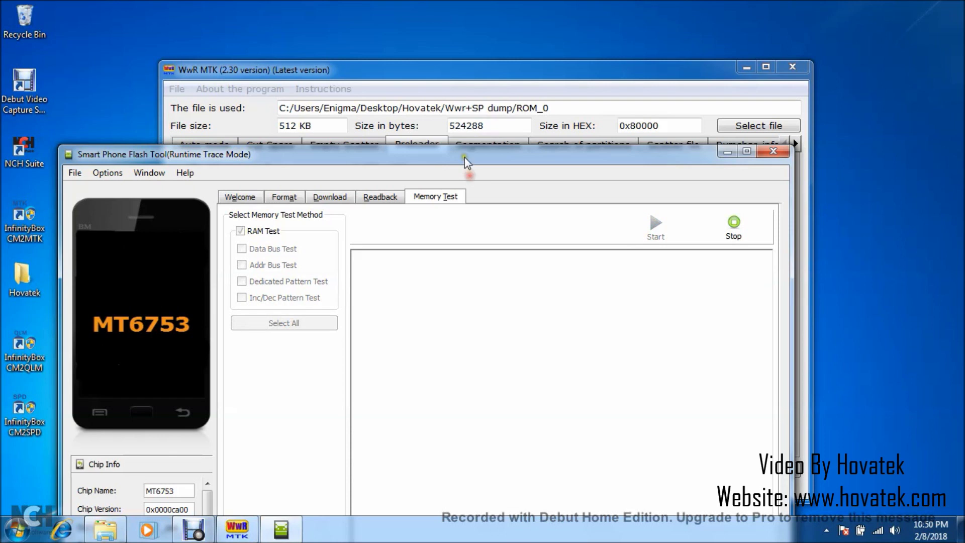
left_click_drag(465, 157, 456, 43)
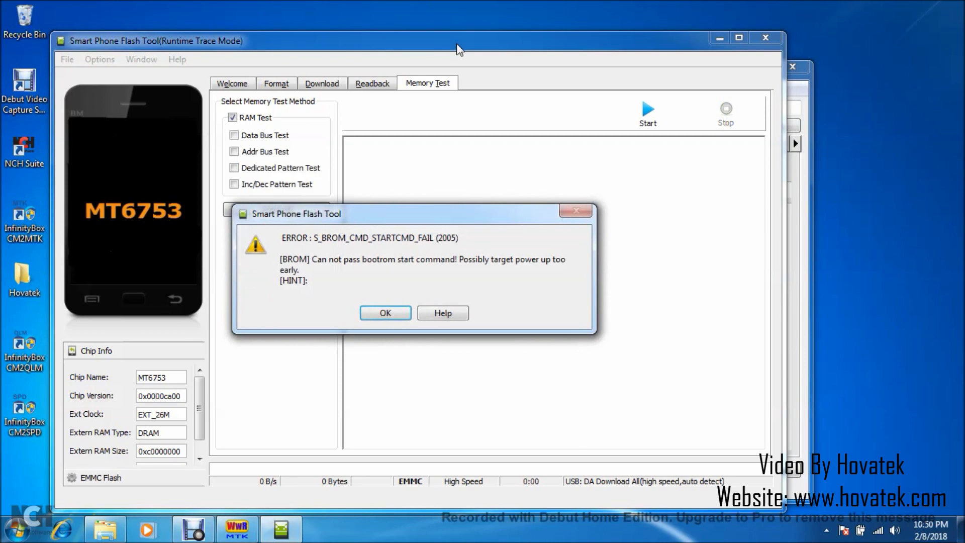
left_click(385, 312)
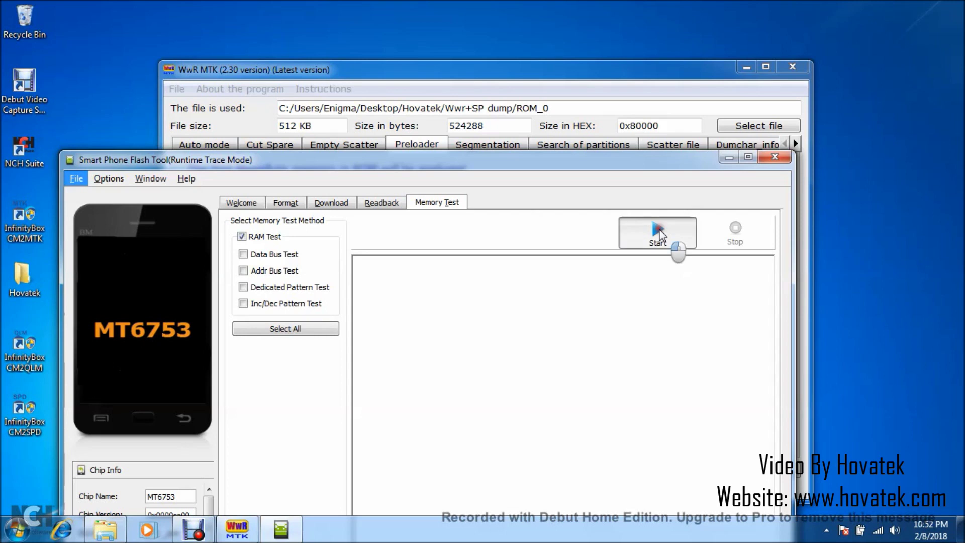
left_click(659, 233)
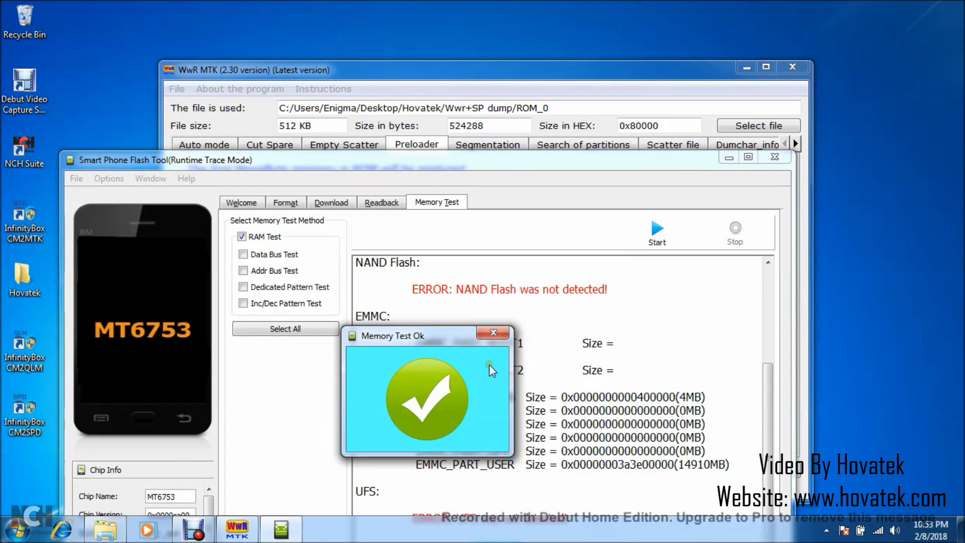
- Dismiss Memory Test Ok and select the EMMC_PART_USER size 0x00000003a3e00000
left_click(494, 333)
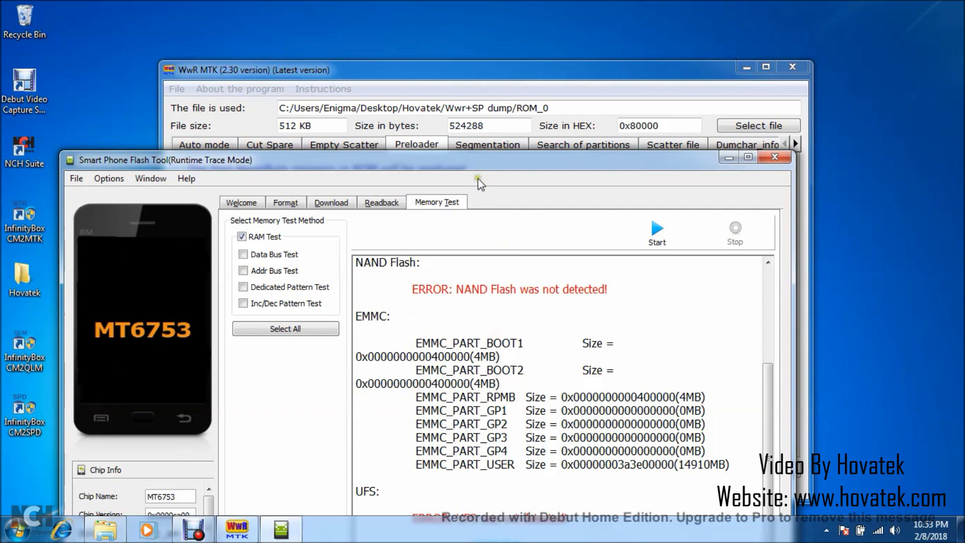
left_click_drag(476, 147, 471, 75)
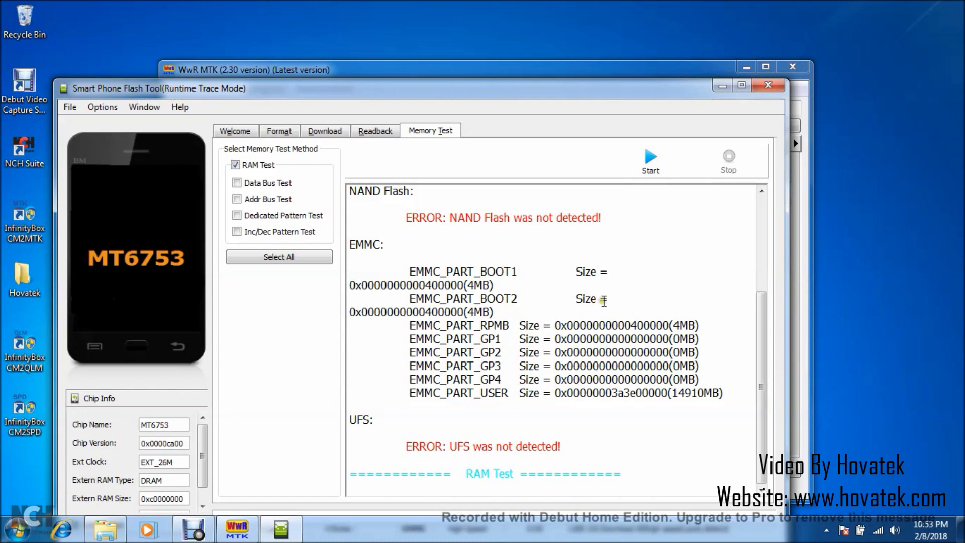
scroll(756, 301, "up", 4)
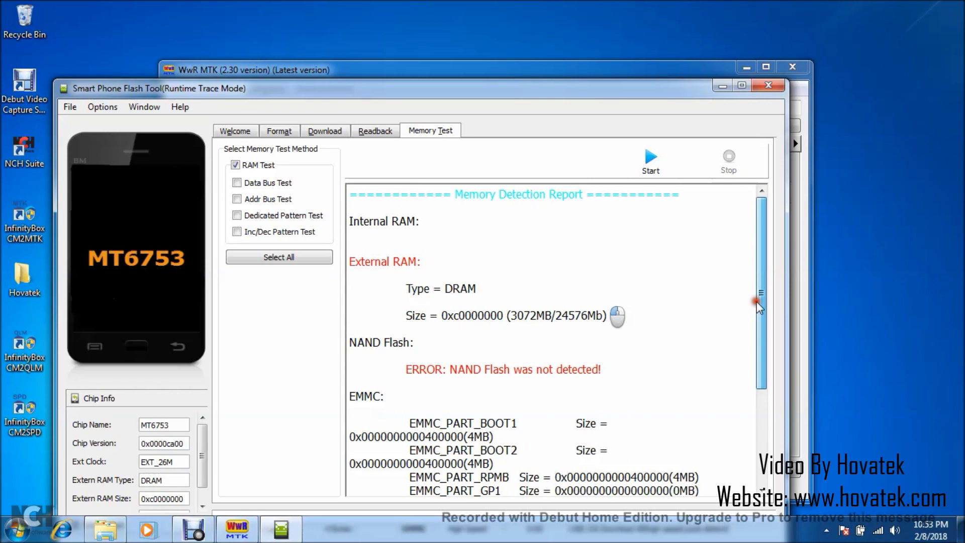
scroll(759, 304, "down", 1)
scroll(759, 332, "down", 1)
scroll(759, 377, "down", 1)
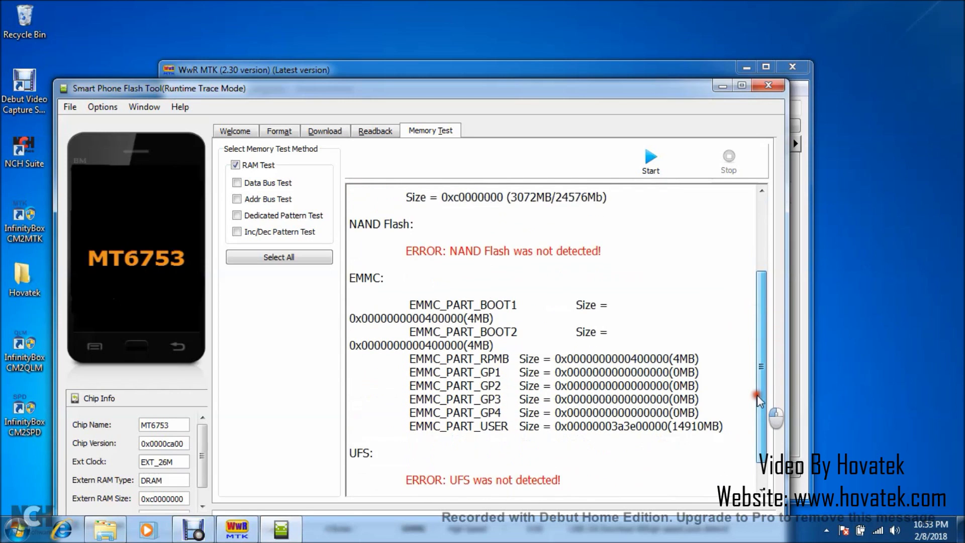
scroll(759, 400, "down", 1)
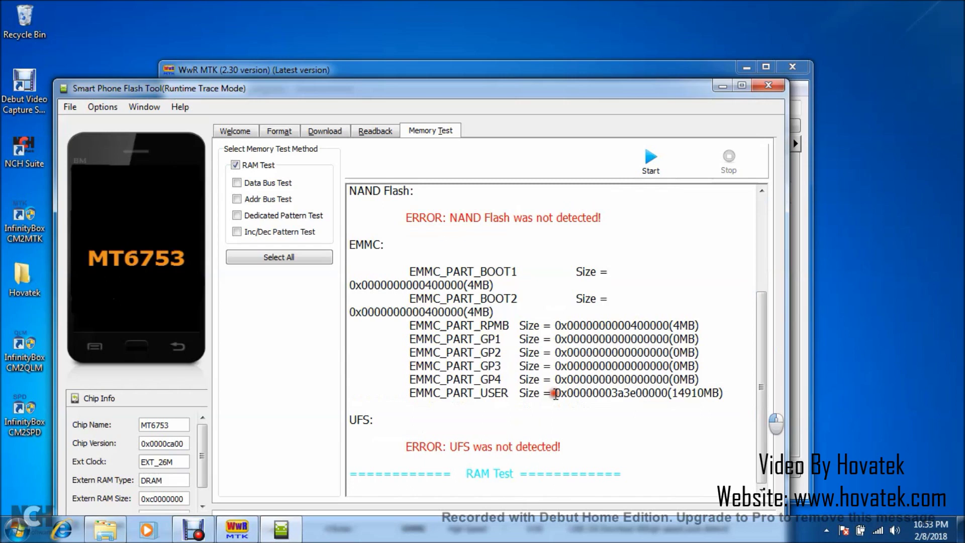
left_click_drag(556, 394, 667, 394)
key("ctrl+c")
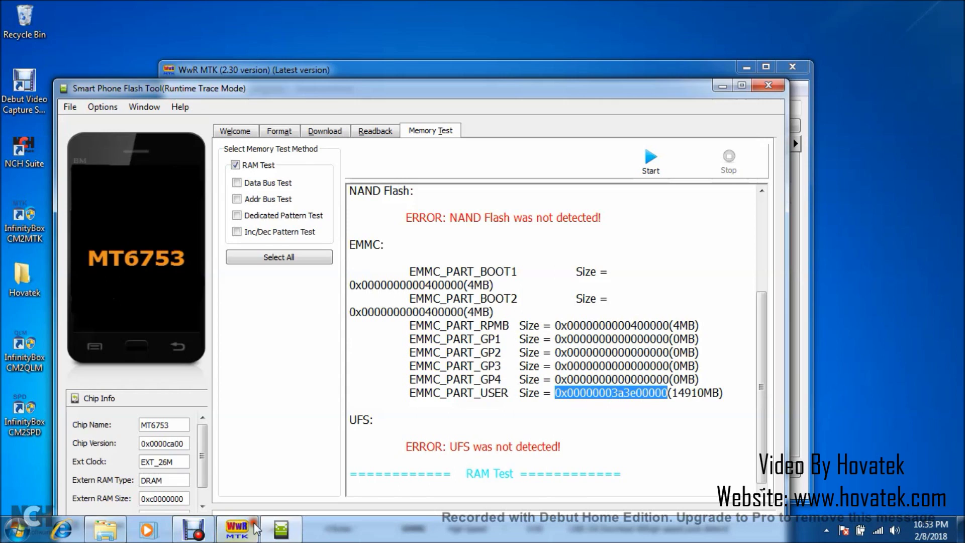
left_click(17, 531)
type("note")
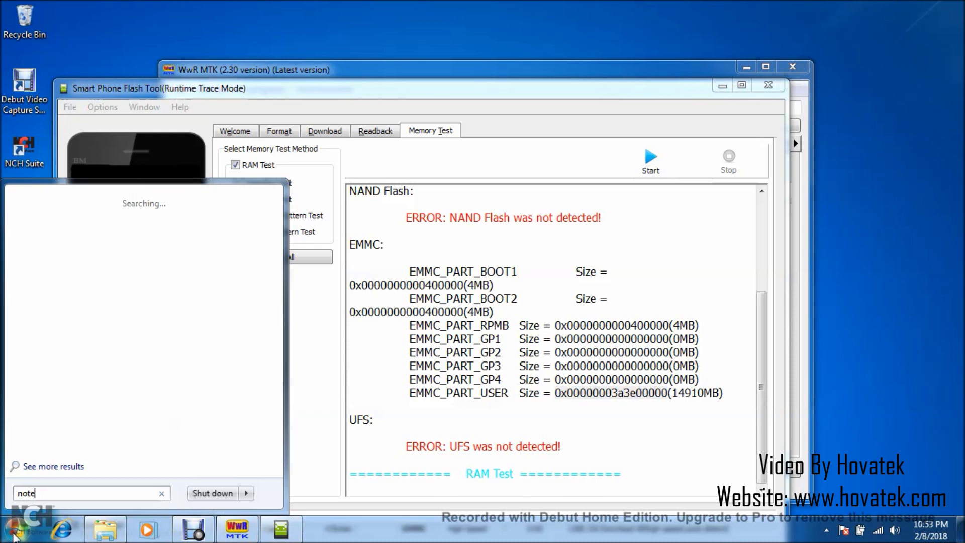
- Paste the 0x00000003a3e00000 EMMC user size into a new Notepad note, then return to SP Flash Tool
key("Down")
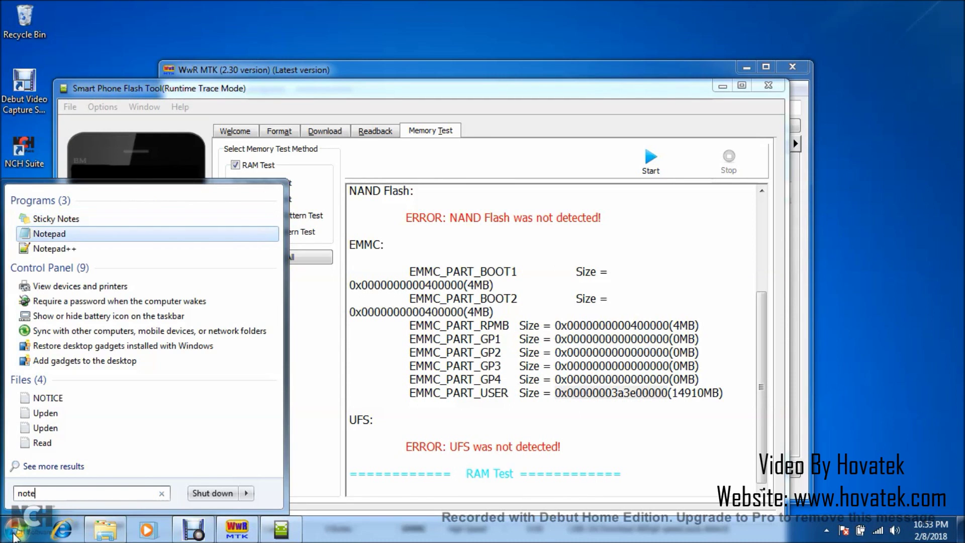
key("Return")
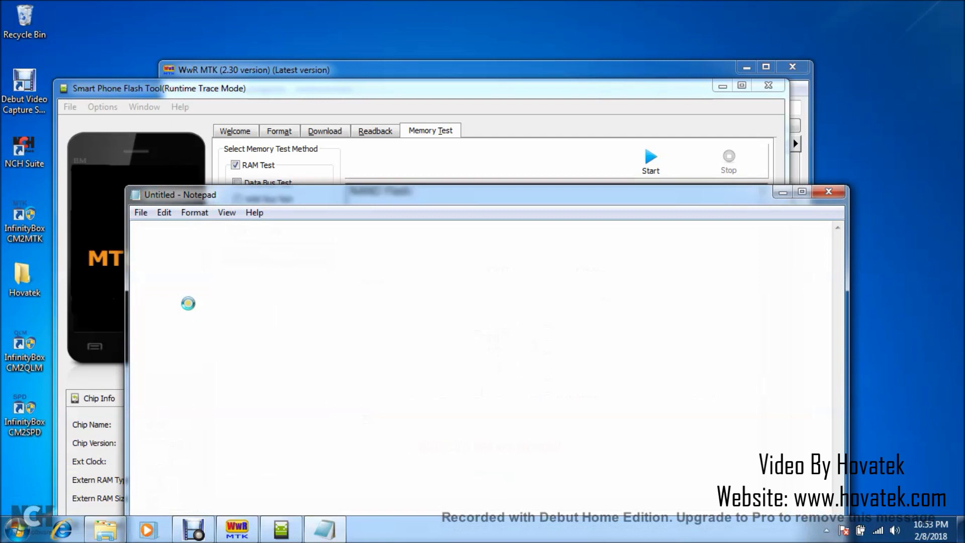
key("ctrl+v")
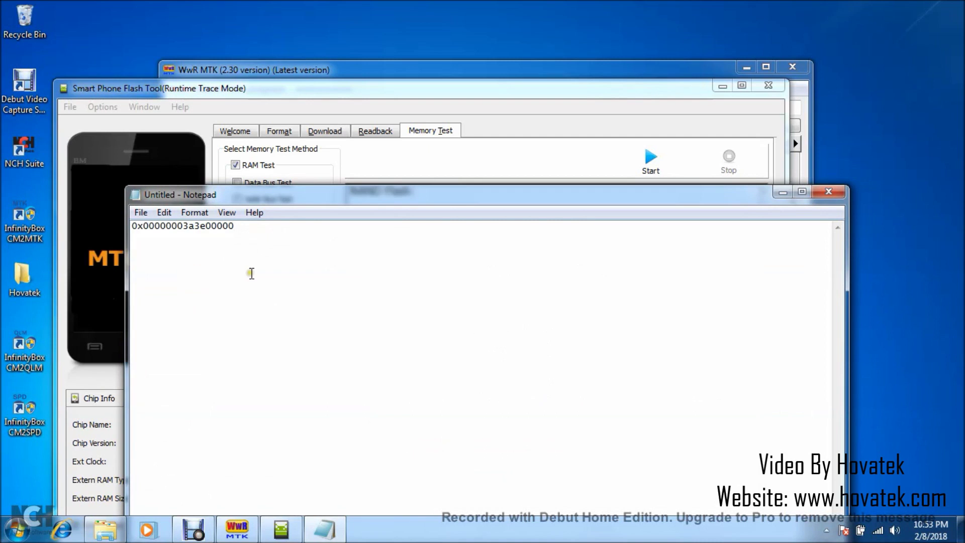
key("alt+Tab")
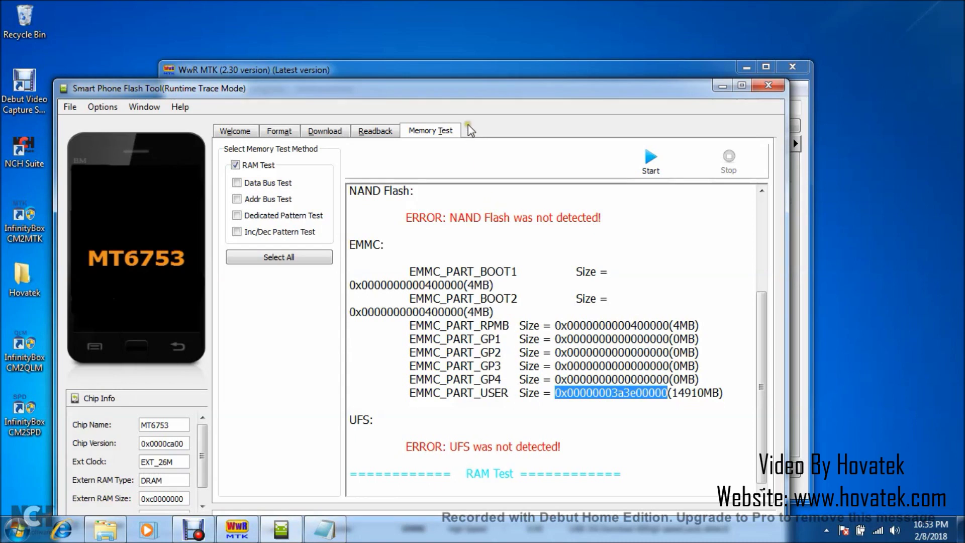
left_click(474, 170)
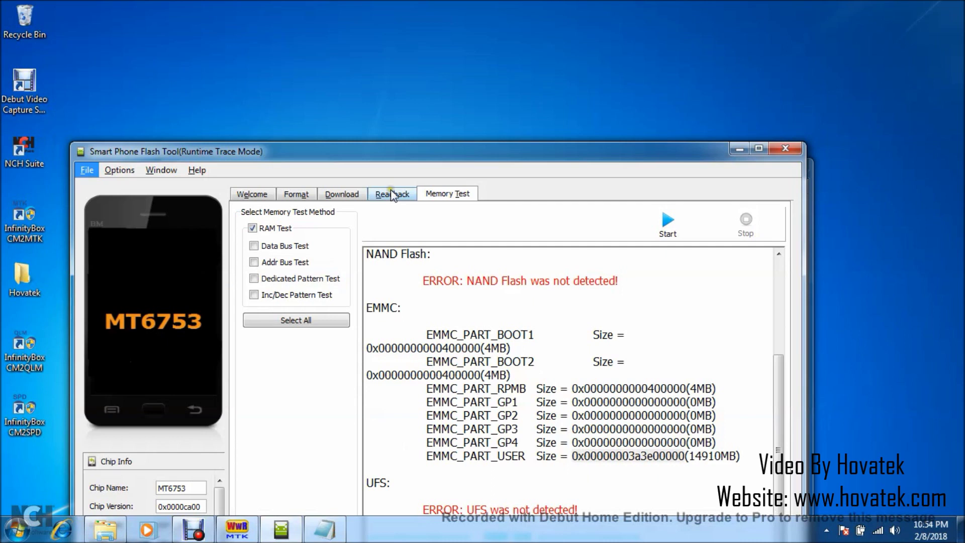
- Swap the ROM_0 readback entry for a new one saving ROM_2 in Wwr+SP dump
left_click(391, 194)
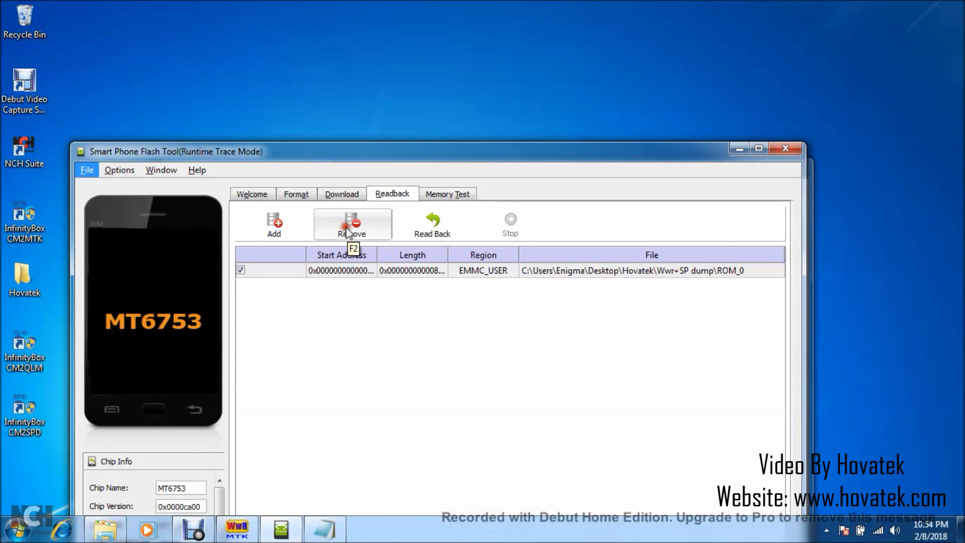
left_click(349, 230)
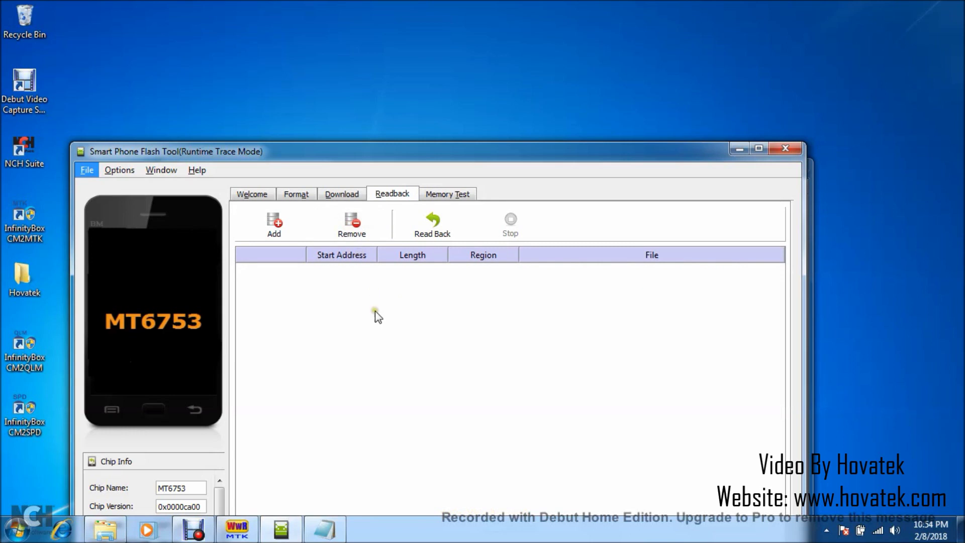
left_click(296, 230)
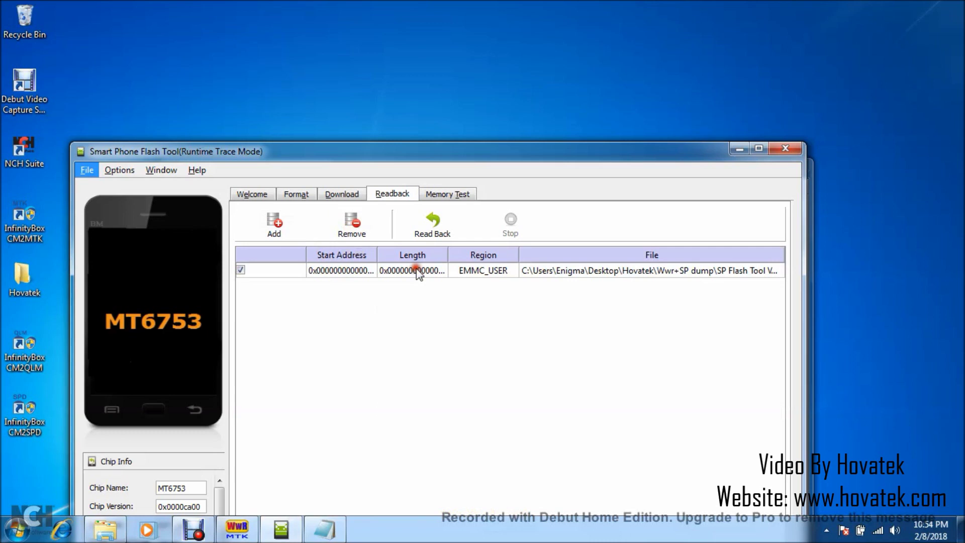
double_click(417, 271)
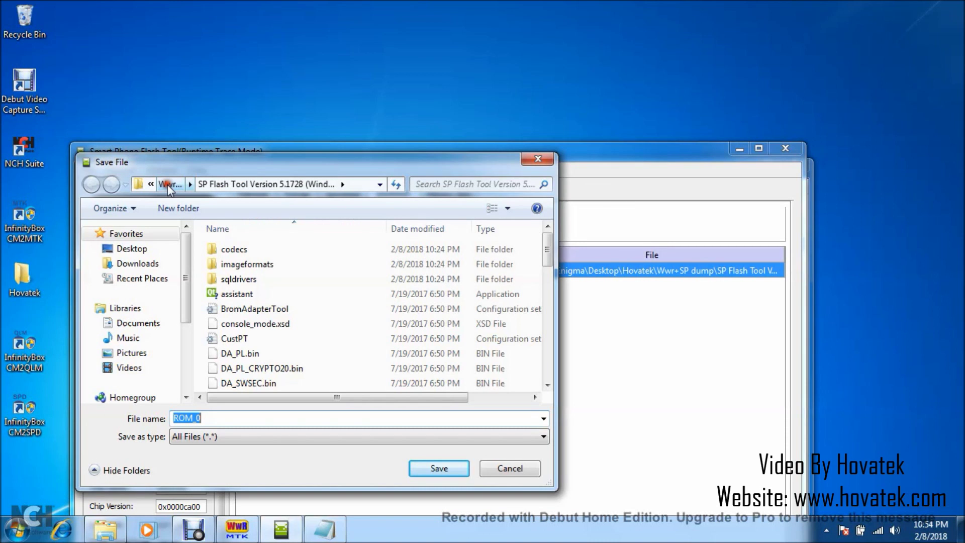
left_click(170, 186)
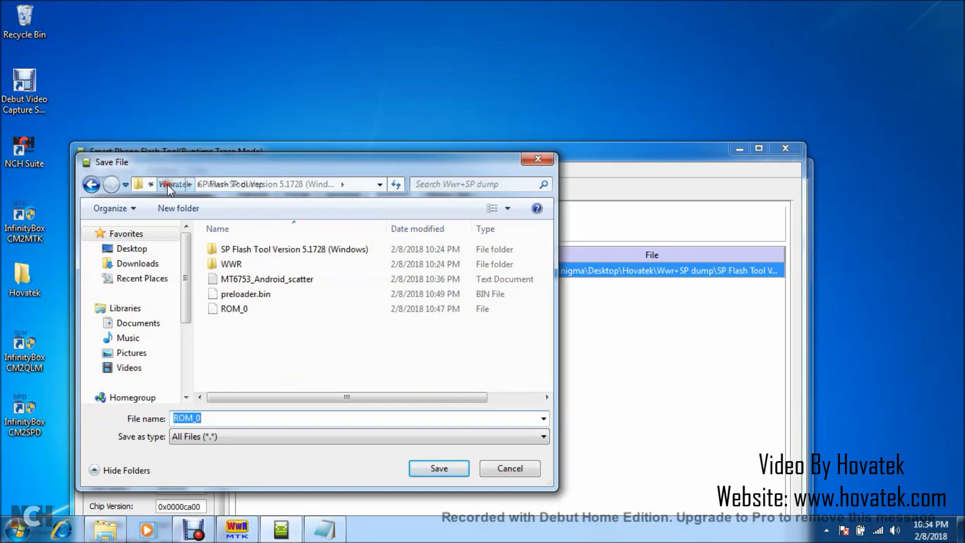
left_click(225, 418)
key("BackSpace")
type("2")
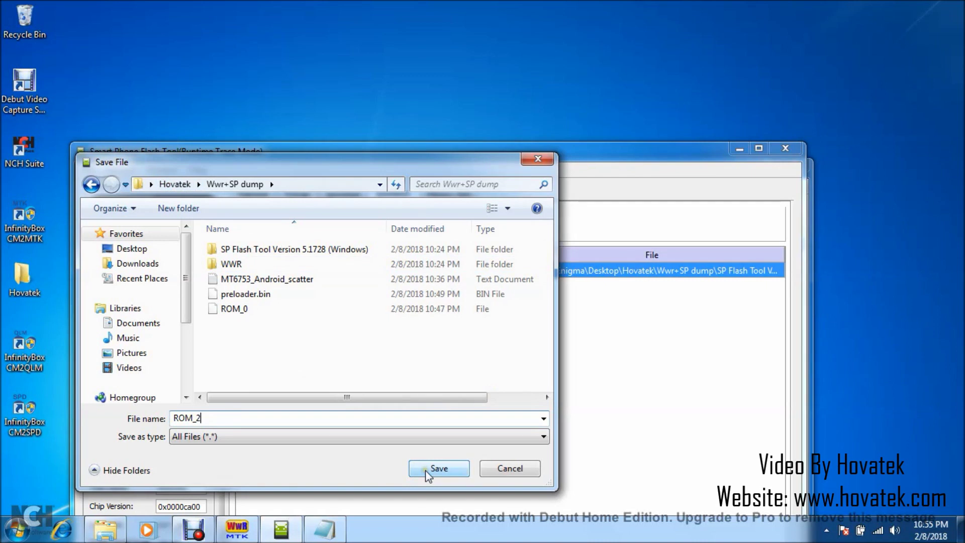
key("Return")
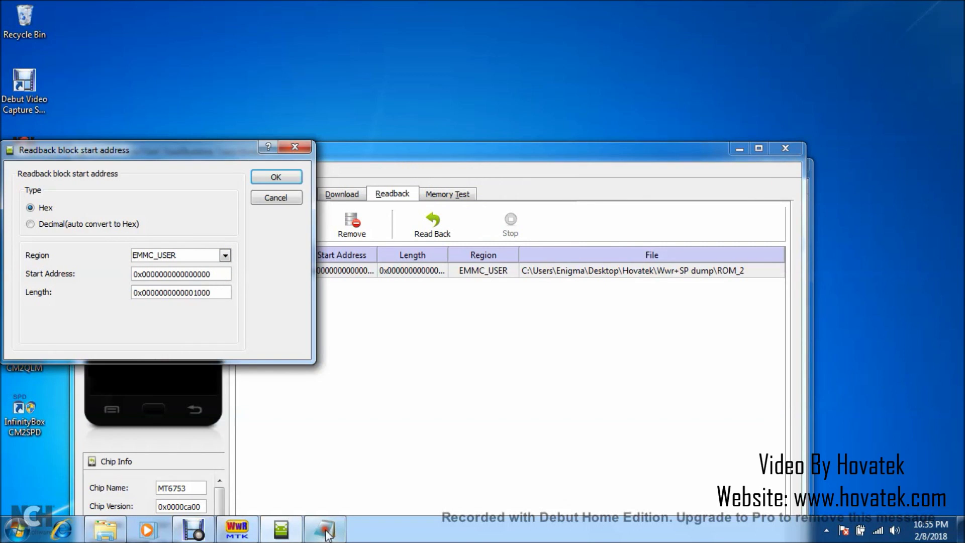
- Trim the leading zeros from the noted dump size, leaving 0x3a3e00000
left_click(326, 530)
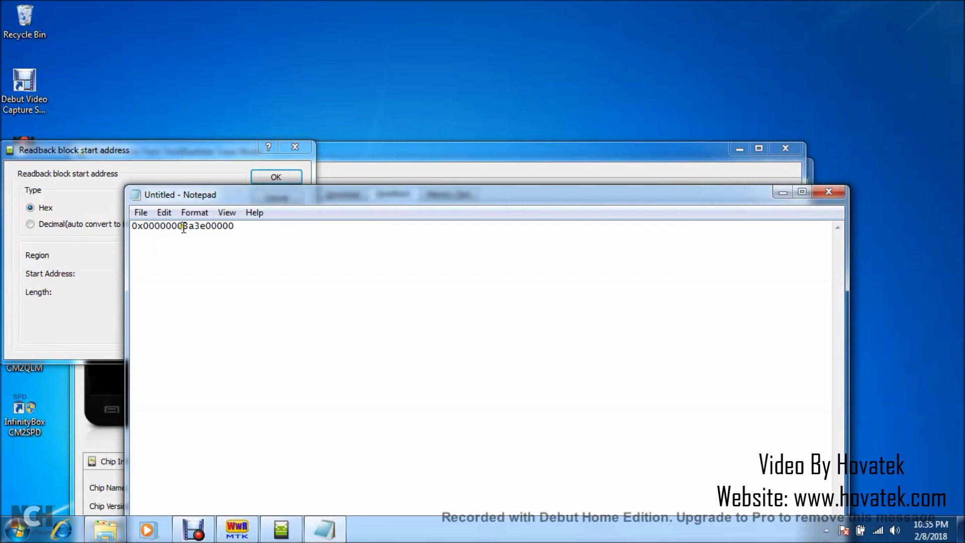
left_click_drag(183, 227, 143, 226)
key("Delete")
left_click_drag(194, 226, 130, 227)
key("ctrl+c")
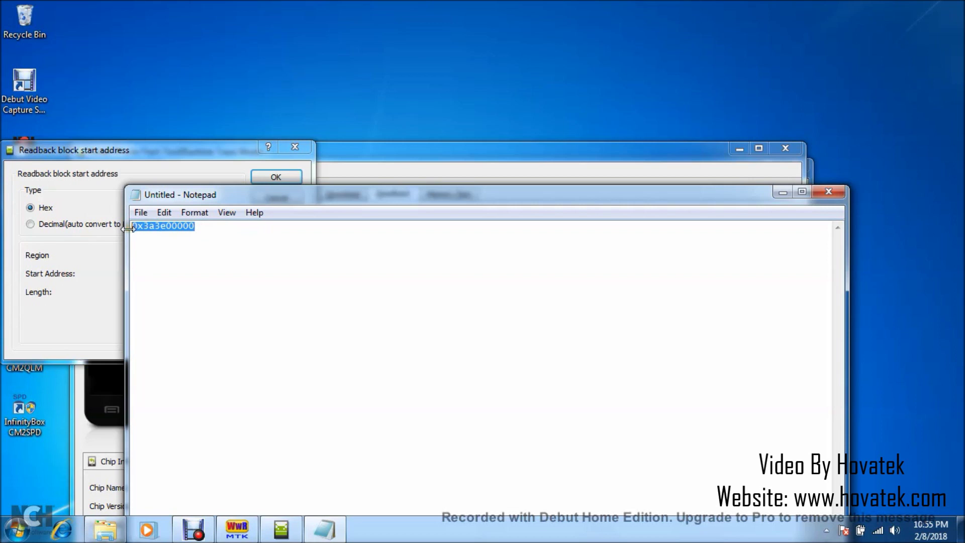
- Confirm the ROM_2 readback block with start address 0x0 and length 0x3a3e00000
left_click(117, 282)
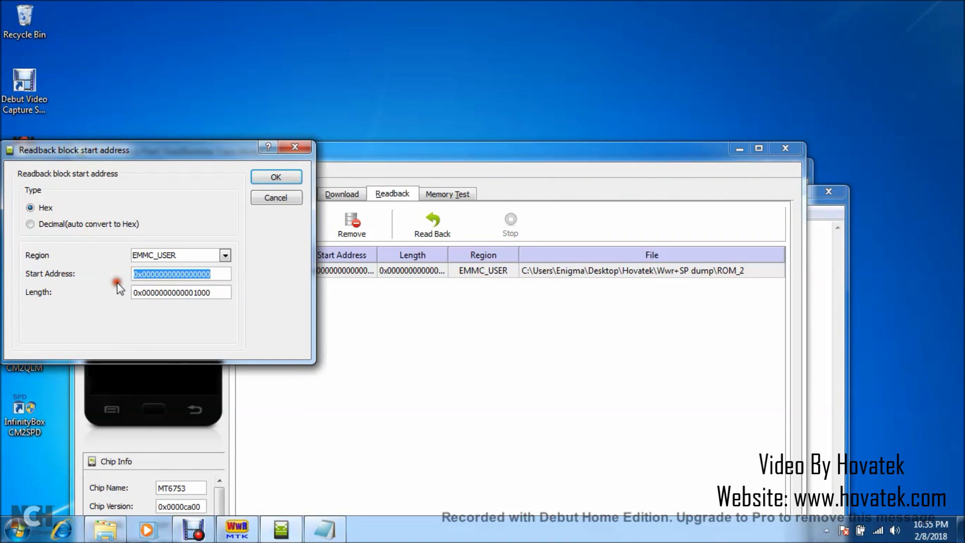
type("0x0")
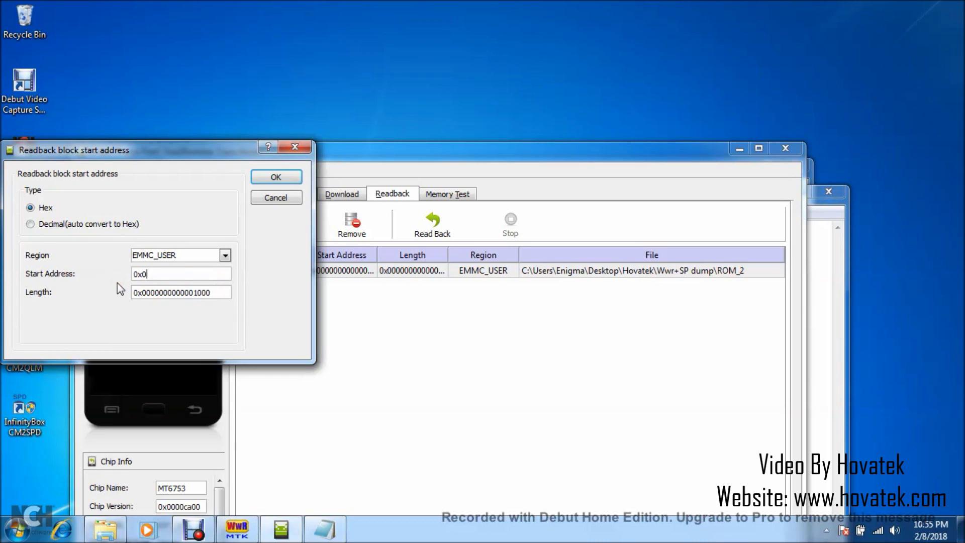
key("Tab")
key("ctrl+v")
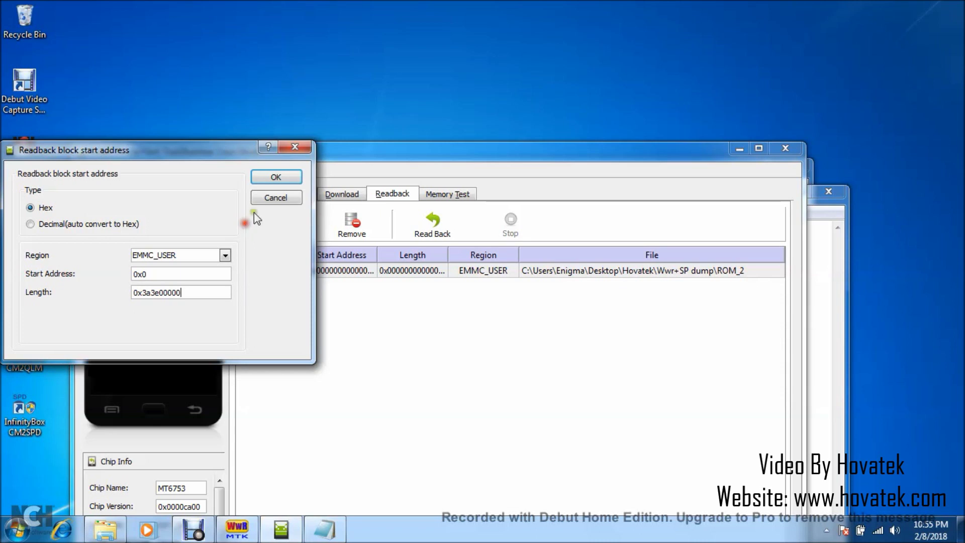
left_click(274, 181)
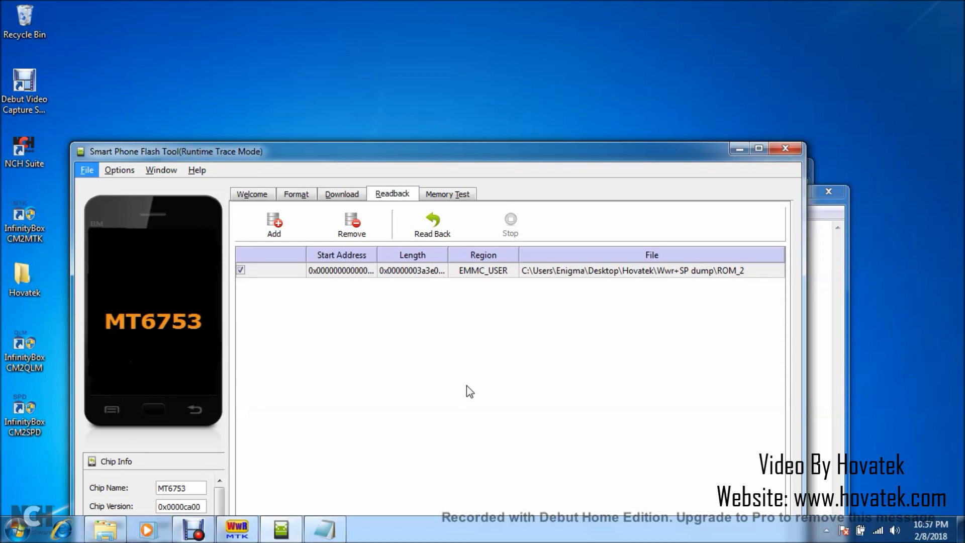
- Read the EMMC_USER region back into ROM_2 until Readback Ok appears at 14.56 GB
left_click(432, 228)
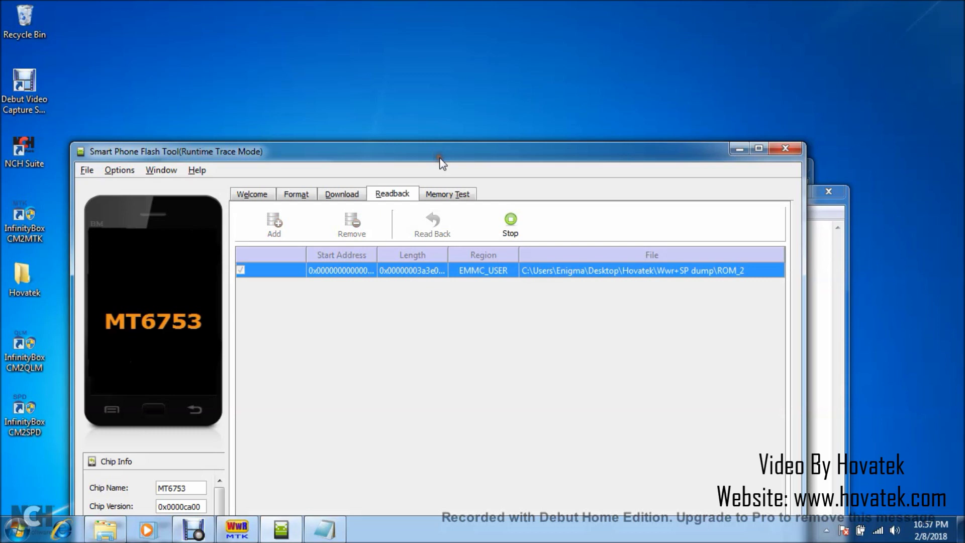
left_click_drag(440, 160, 429, 45)
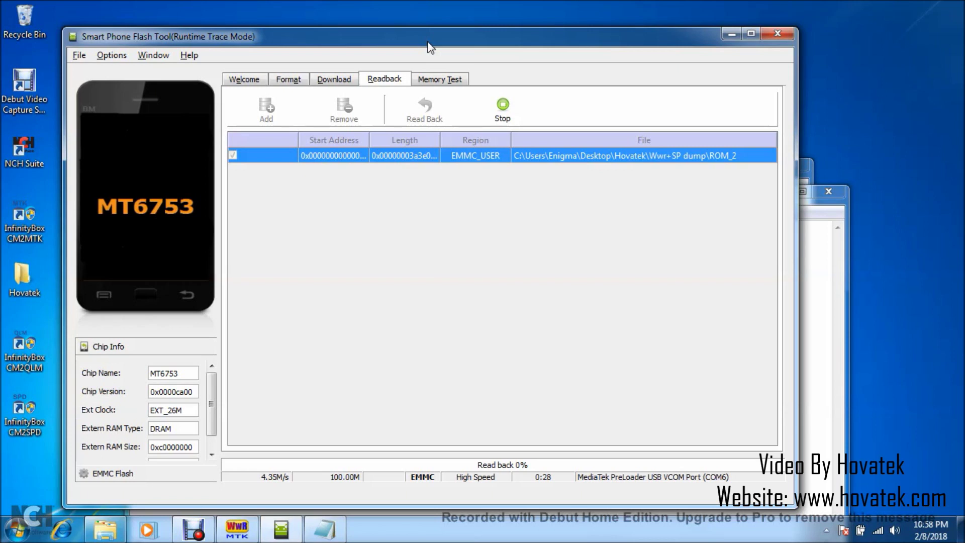
key("alt")
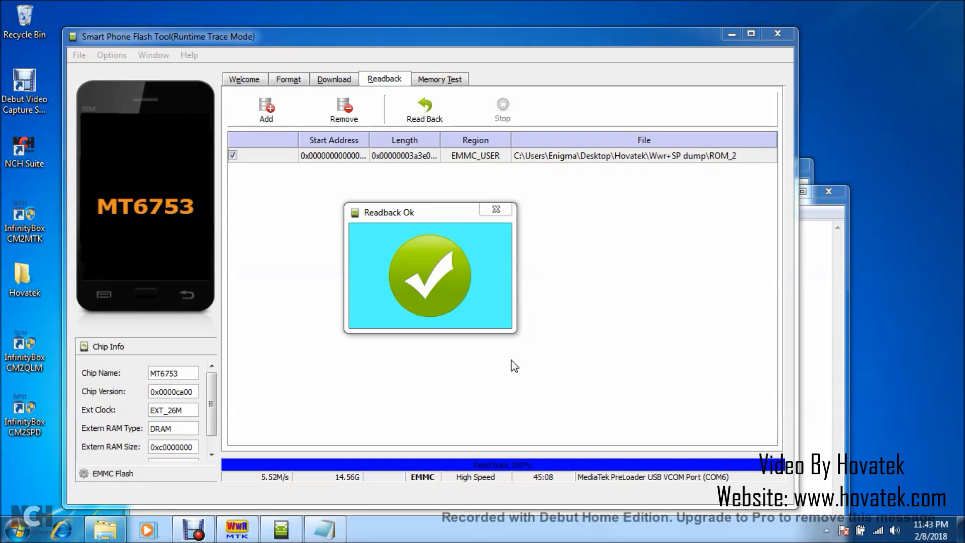
- Dismiss Readback Ok and confirm ROM_2 is 14.5 GB in the Wwr+SP dump folder
left_click(496, 212)
key("alt+Tab")
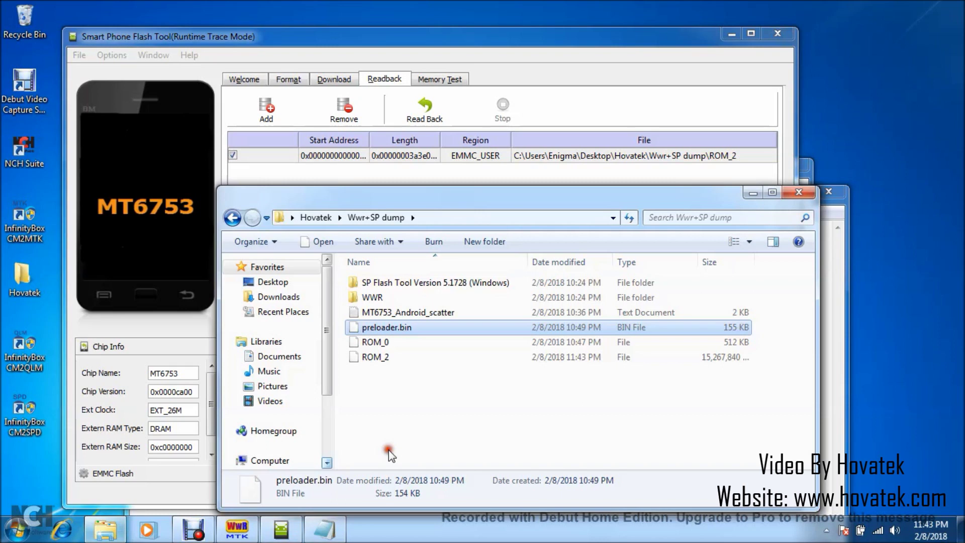
left_click(376, 358)
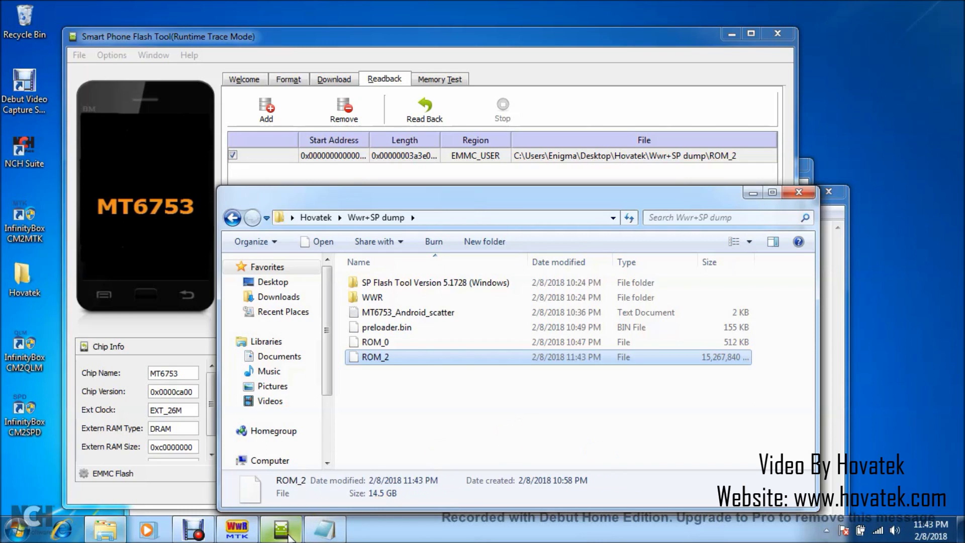
mouse_move(237, 529)
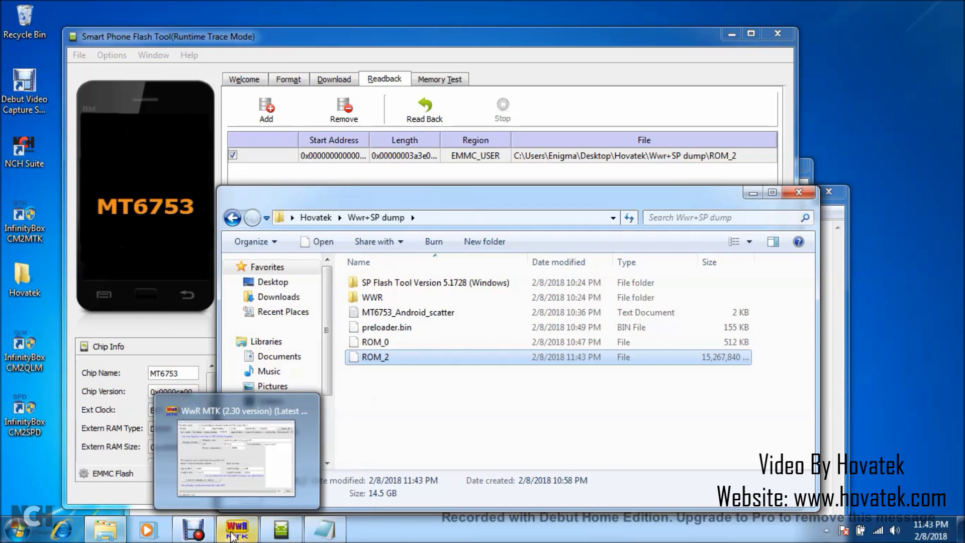
left_click(234, 531)
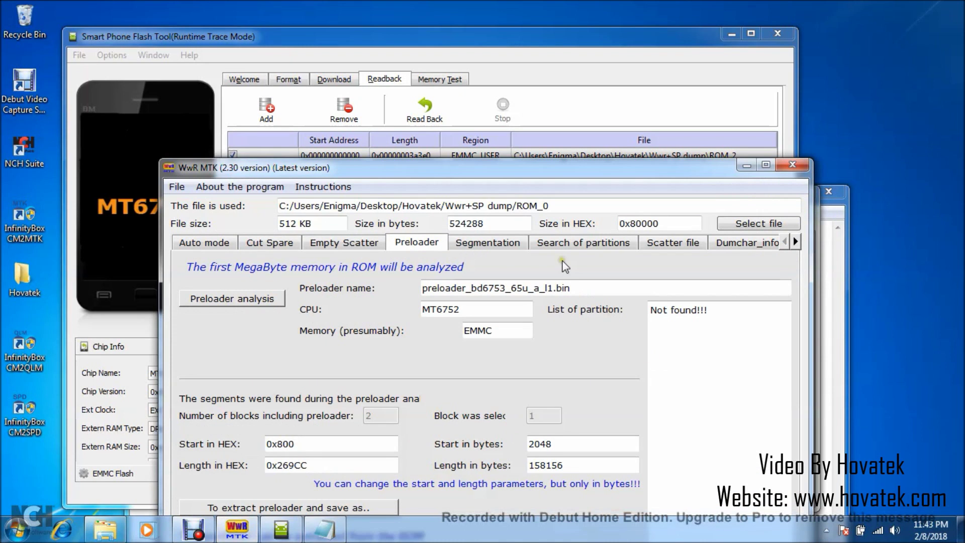
- In Auto mode, choose platform MT6753 and load ROM_2 as the EMMC_USER backup
left_click(204, 241)
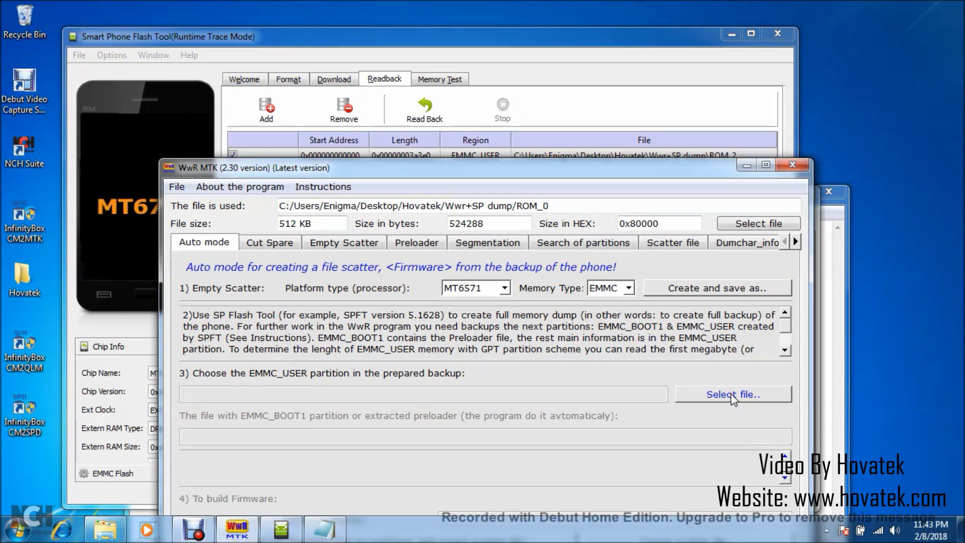
left_click(504, 287)
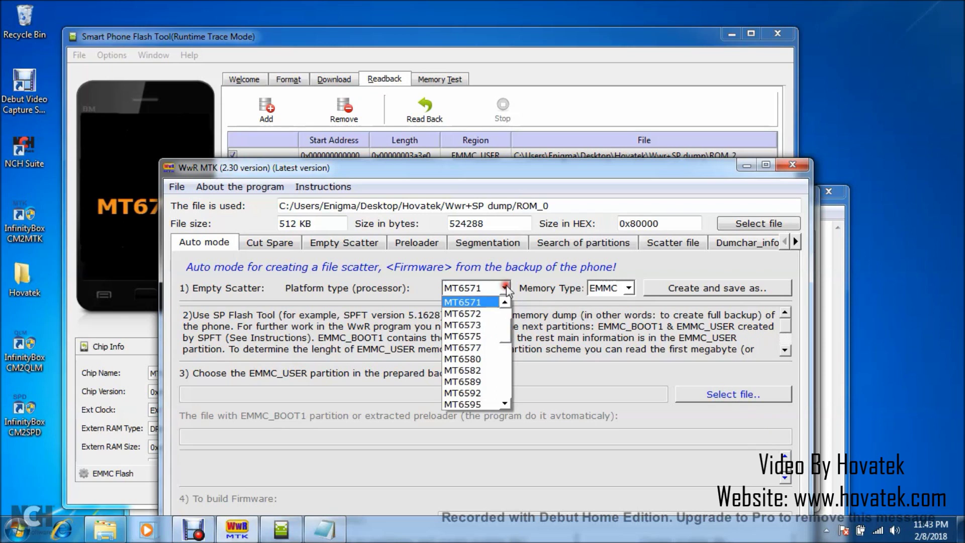
left_click_drag(506, 336, 506, 358)
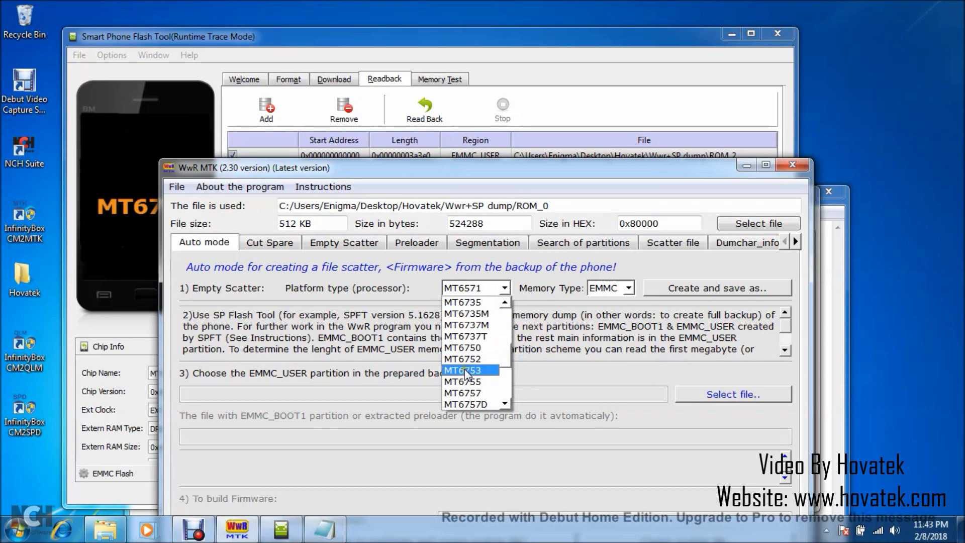
left_click(478, 392)
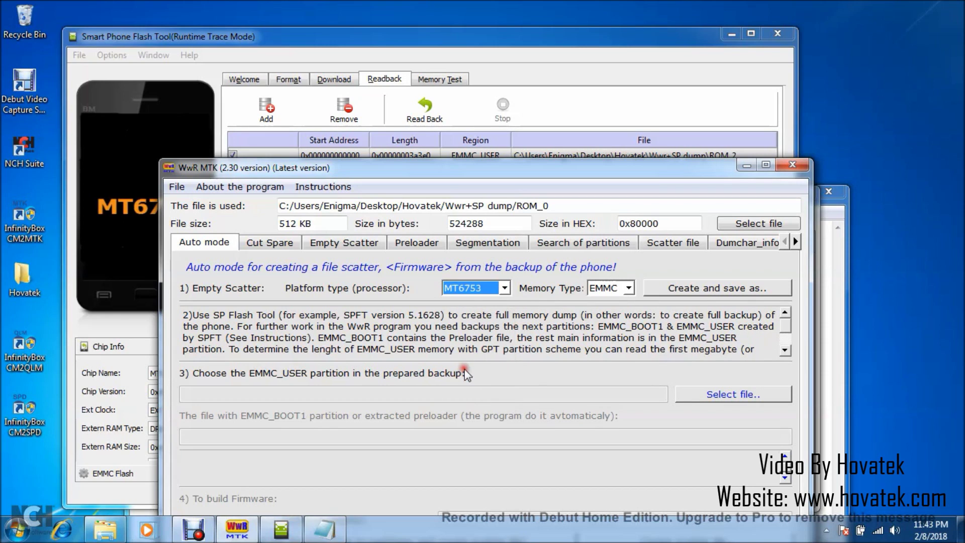
left_click(730, 396)
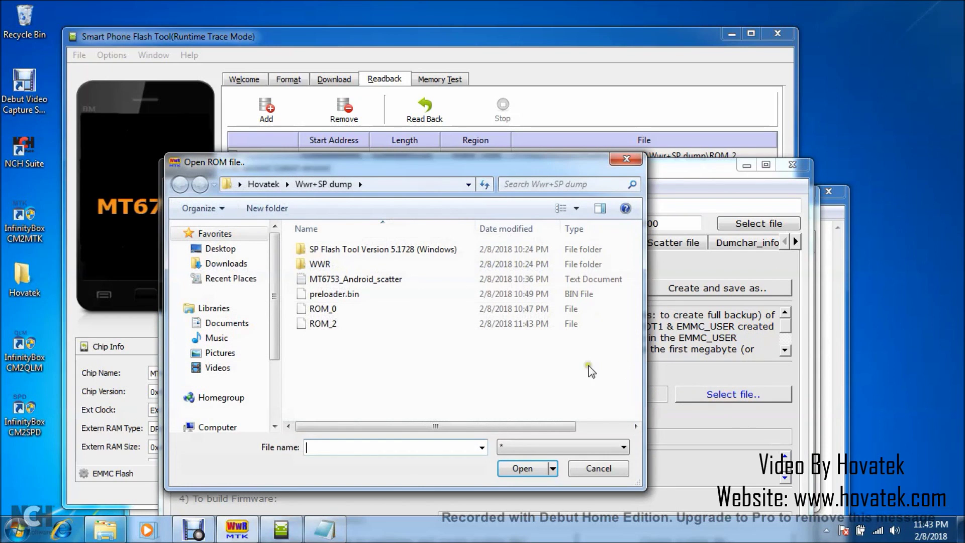
left_click(325, 324)
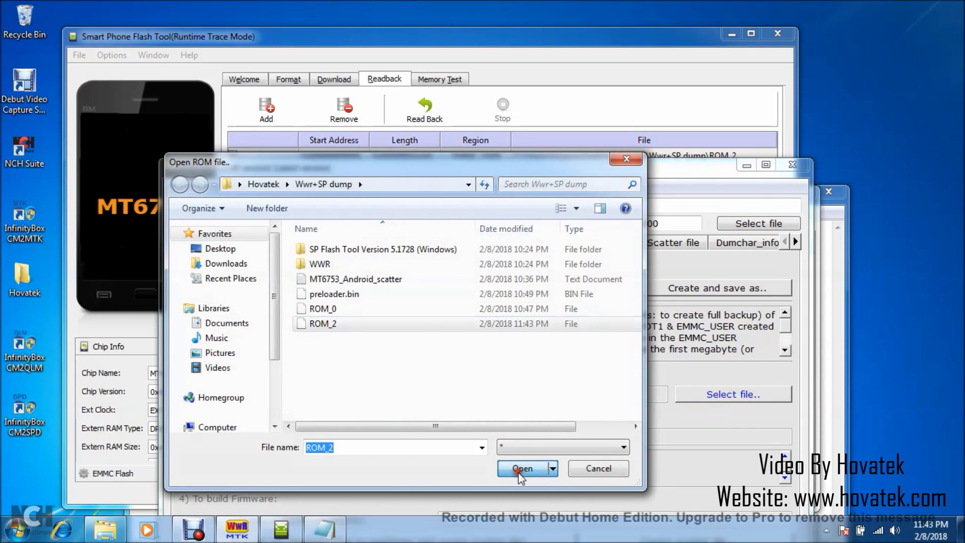
left_click(519, 469)
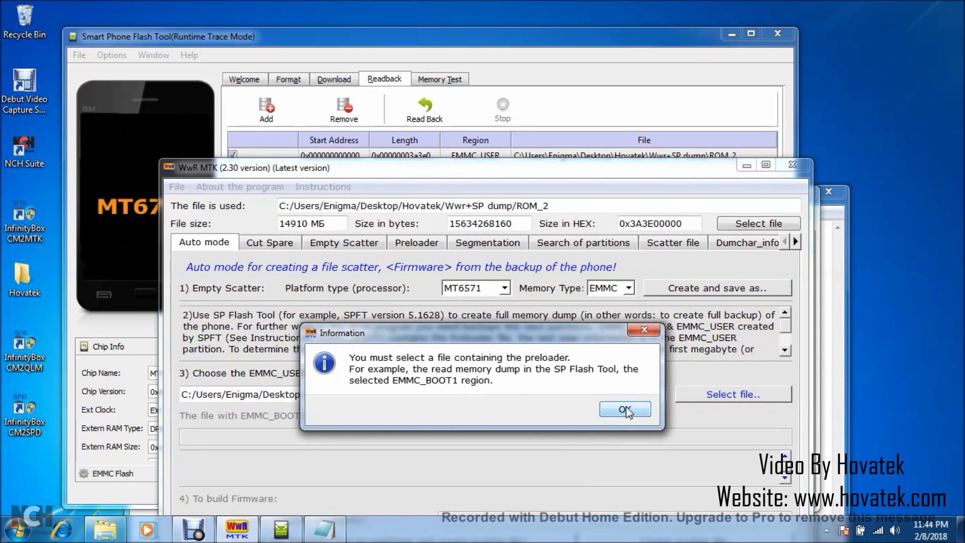
- Pair preloader.bin with ROM_2 and check the GPT full size matches 0x3A3E00000
left_click(625, 410)
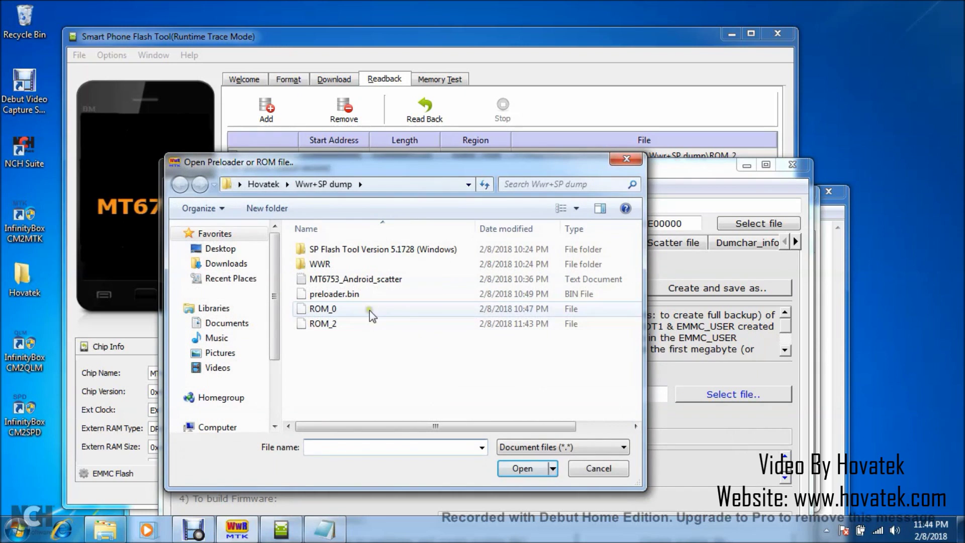
left_click(353, 294)
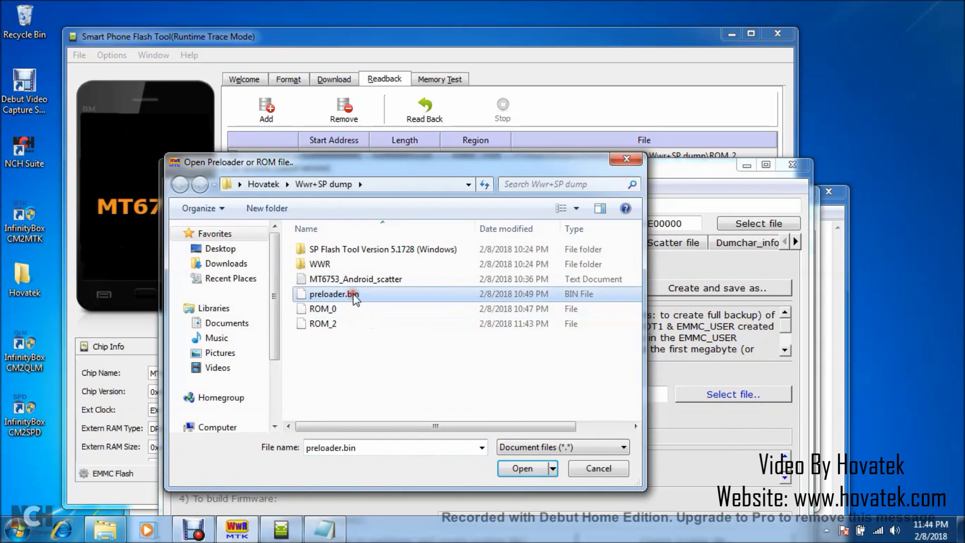
left_click(517, 469)
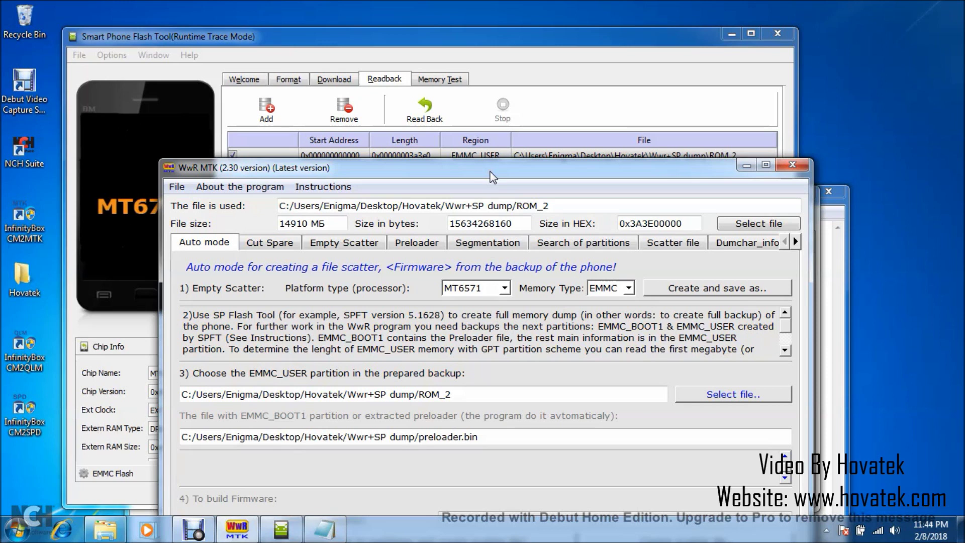
left_click_drag(489, 172, 472, 68)
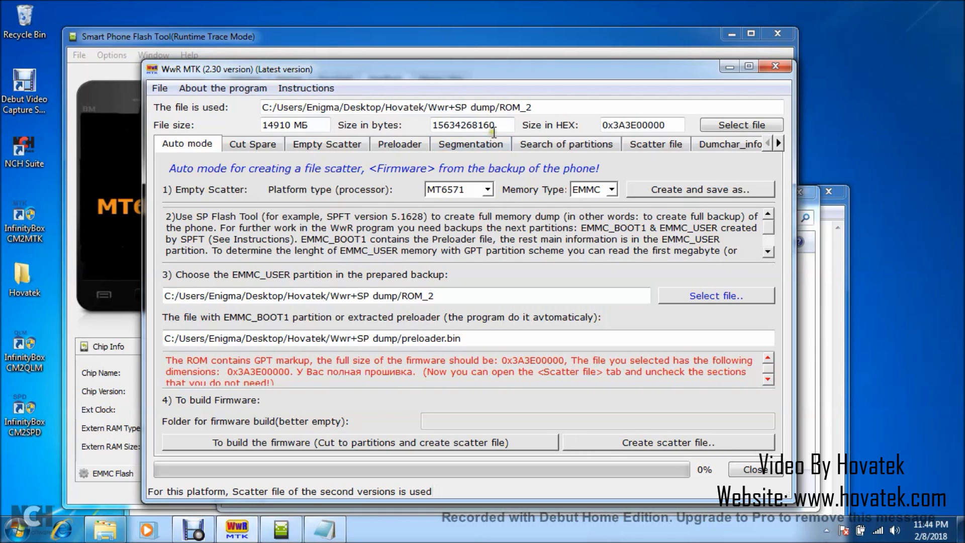
left_click(496, 127)
left_click_drag(459, 74, 468, 127)
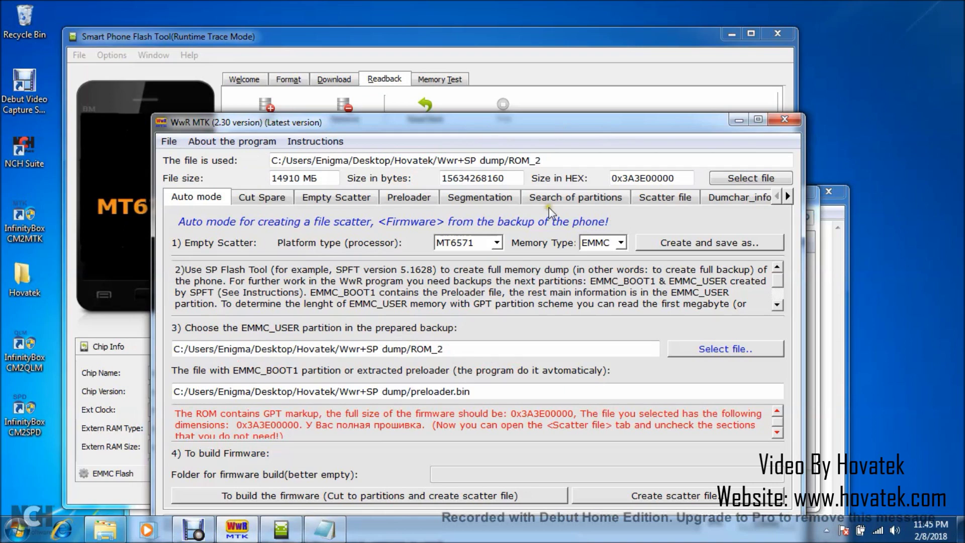
left_click(660, 199)
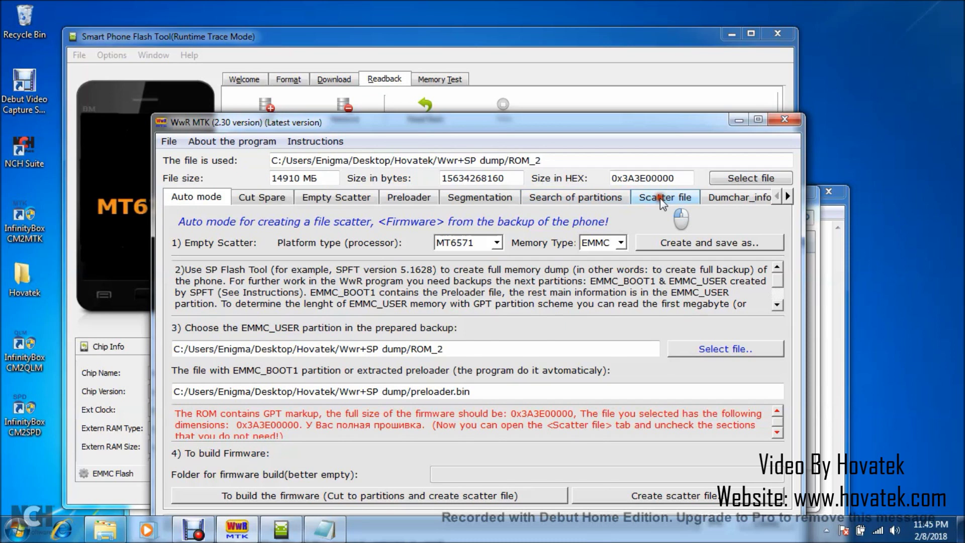
left_click(661, 198)
left_click_drag(346, 498, 392, 501)
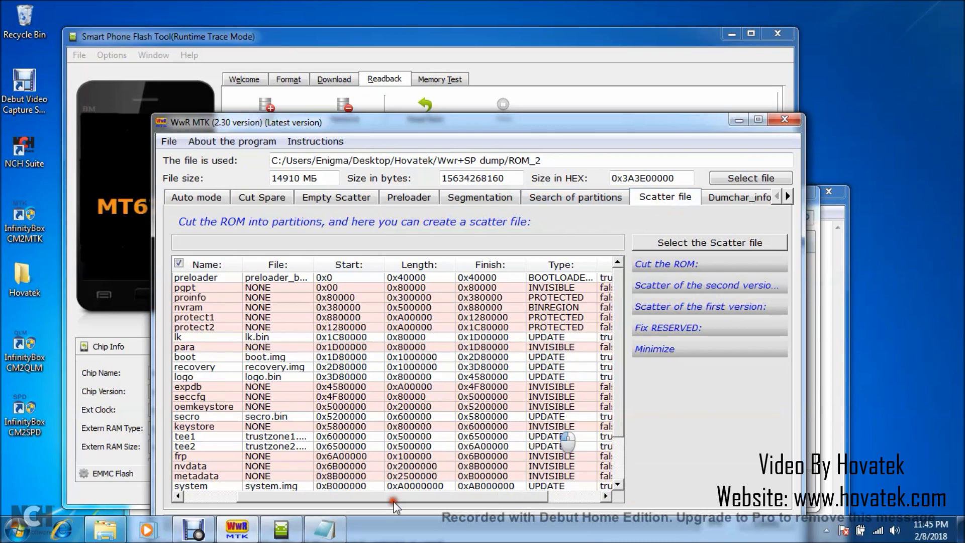
- Set the nvram BINREGION row's Flash value to true, then return to Auto mode
left_click_drag(394, 503, 554, 304)
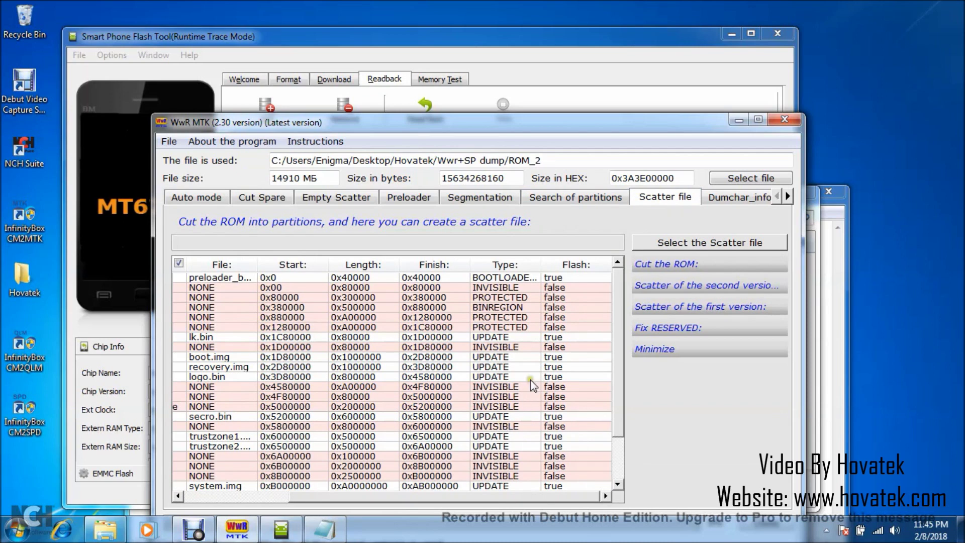
left_click_drag(393, 498, 321, 501)
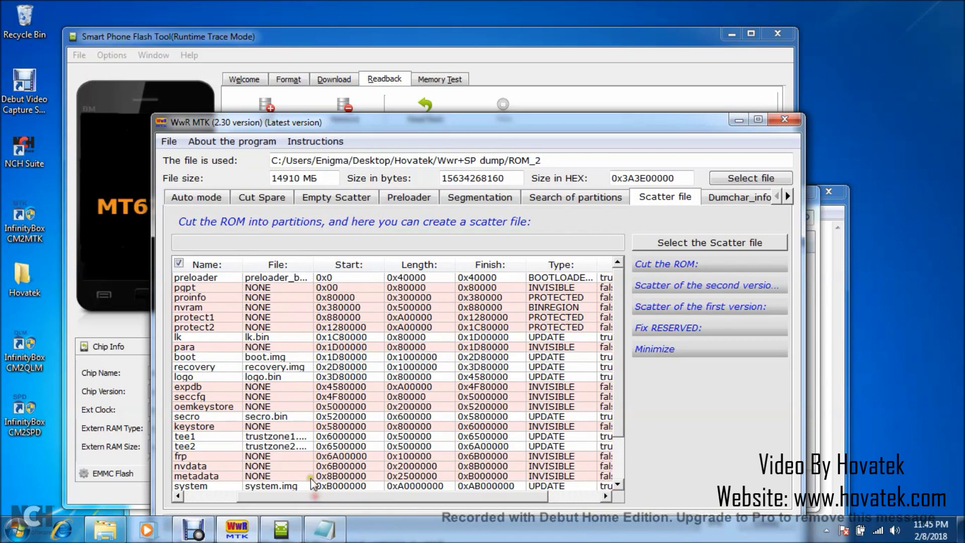
left_click(190, 307)
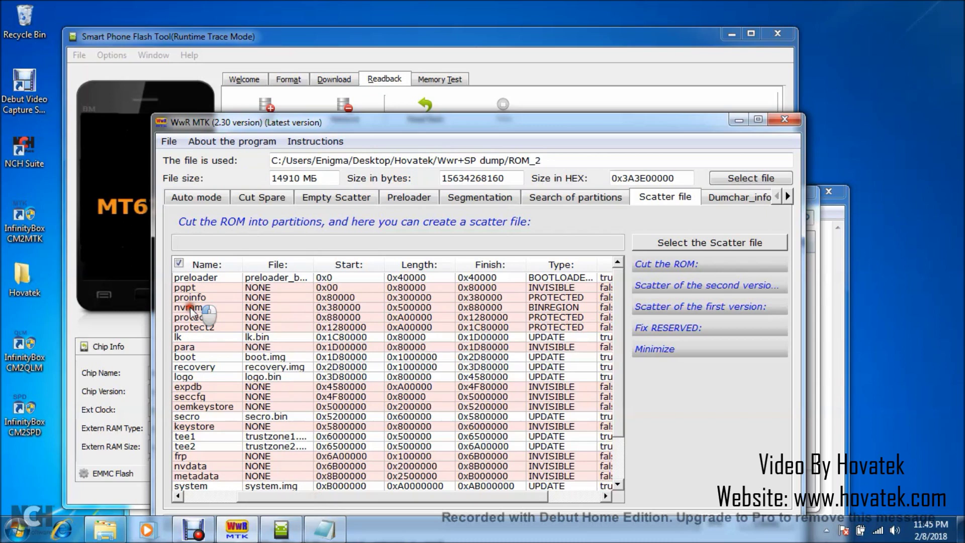
left_click(556, 285)
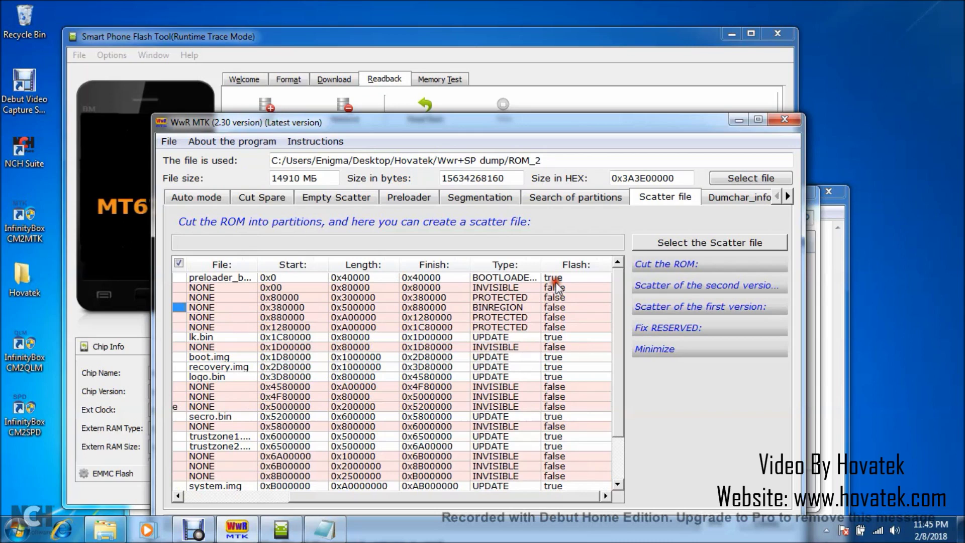
left_click(571, 307)
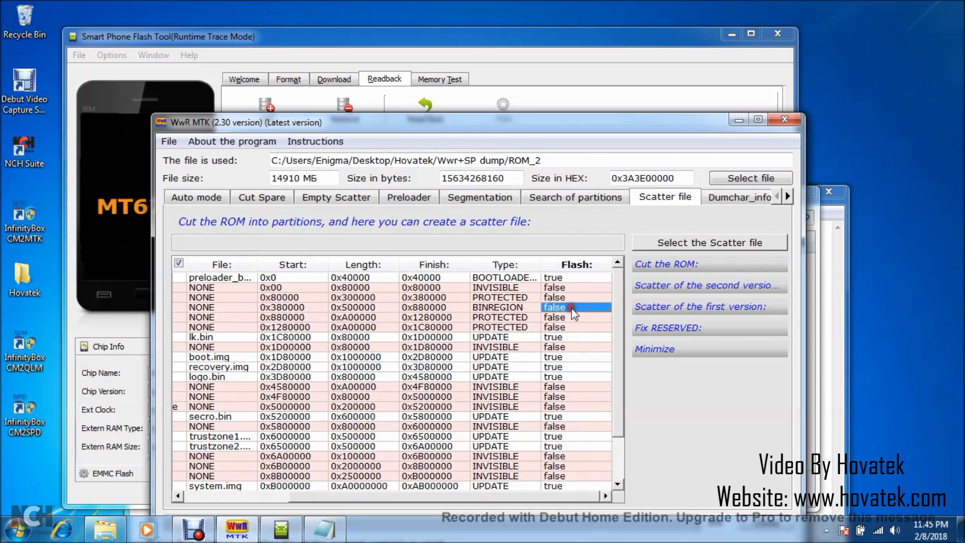
double_click(571, 308)
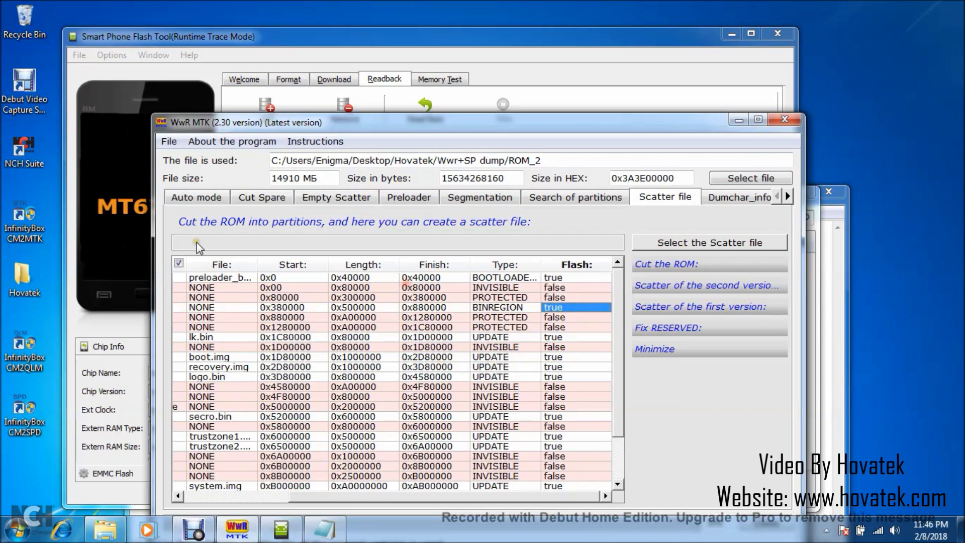
left_click(194, 200)
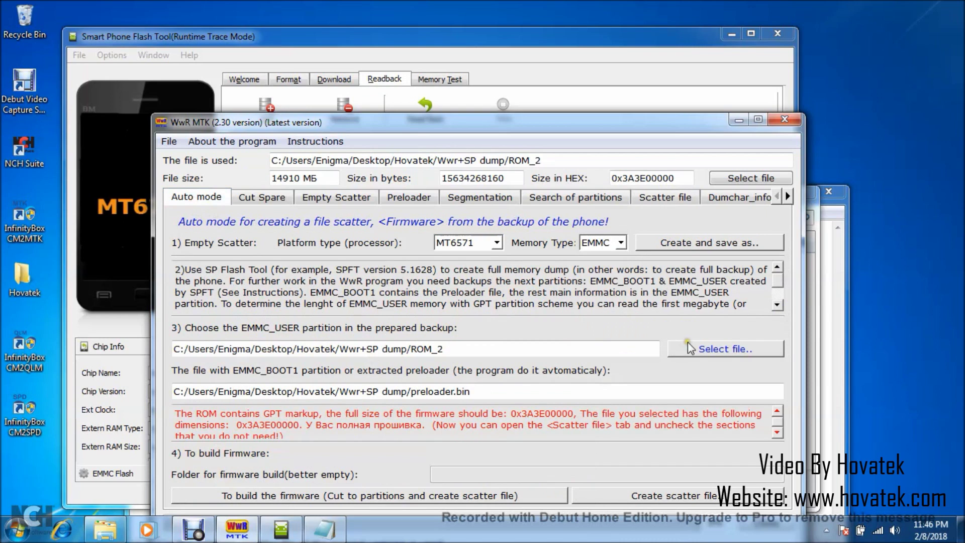
- Start building the firmware into Wwr+SP dump and bring SP Flash Tool forward
left_click(315, 496)
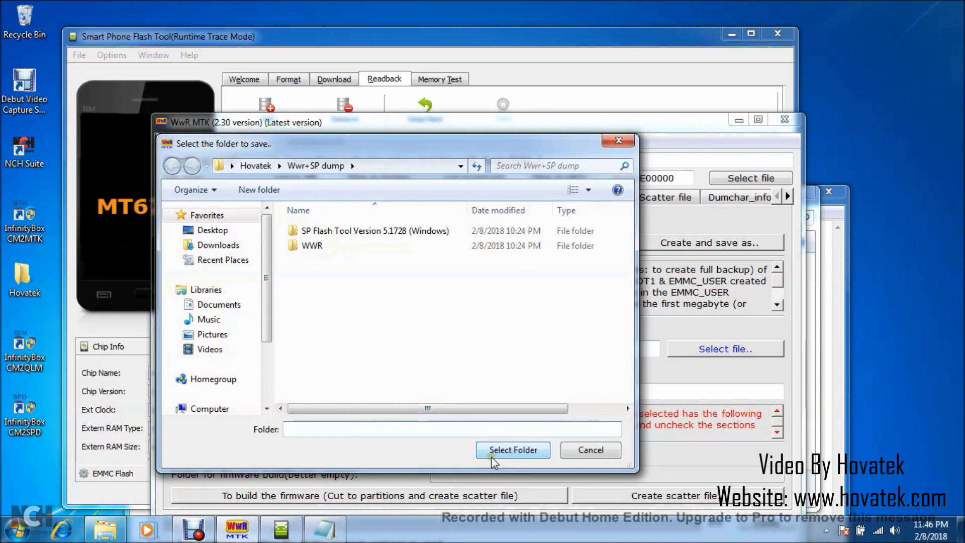
left_click(499, 452)
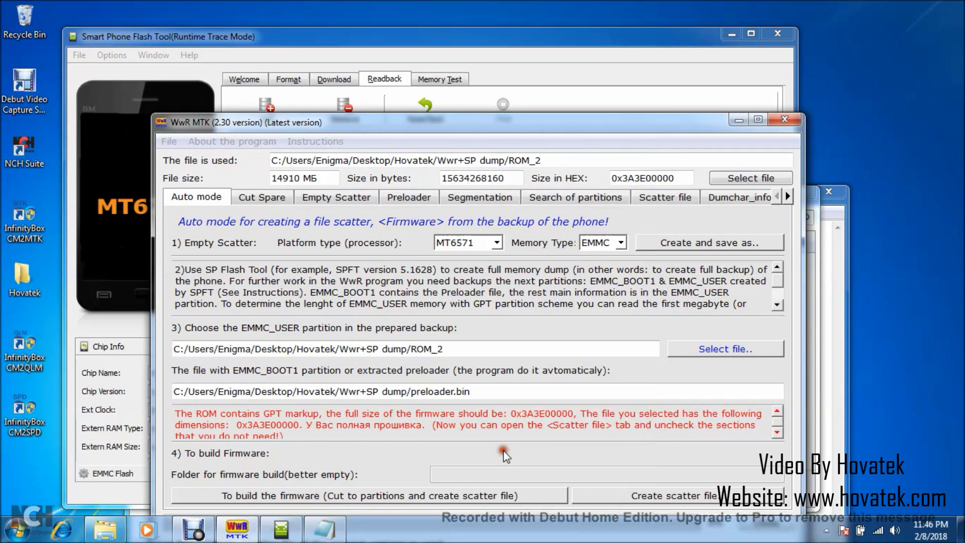
left_click(480, 98)
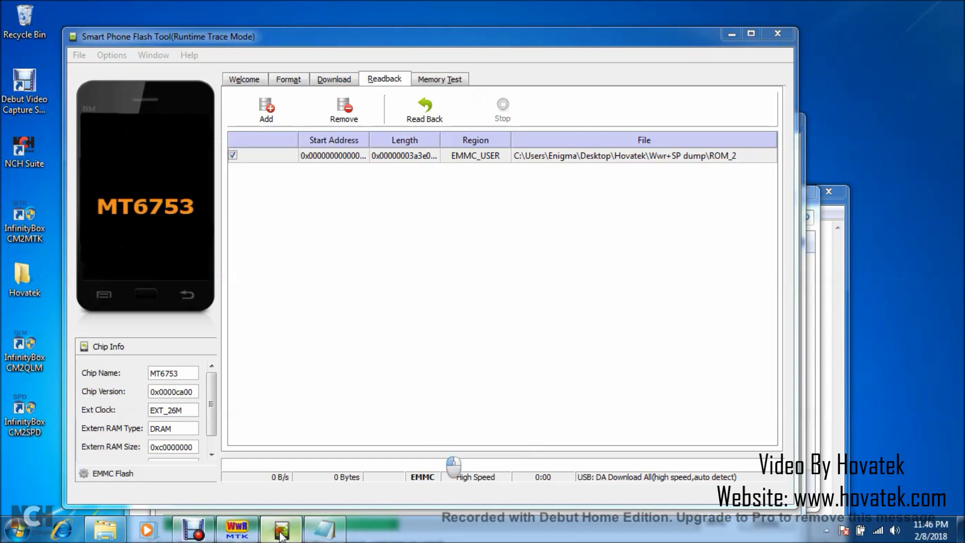
- Return to WwR MTK and wait for the build to report Done after 518 seconds
left_click(281, 532)
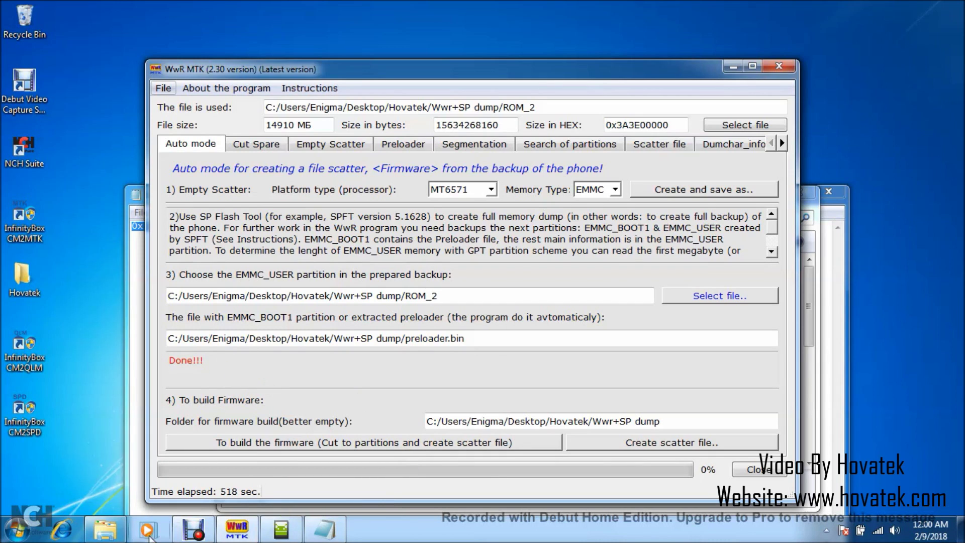
- Select ROM_0 and ROM_2 in Wwr+SP dump and send both to the Recycle Bin
left_click(106, 533)
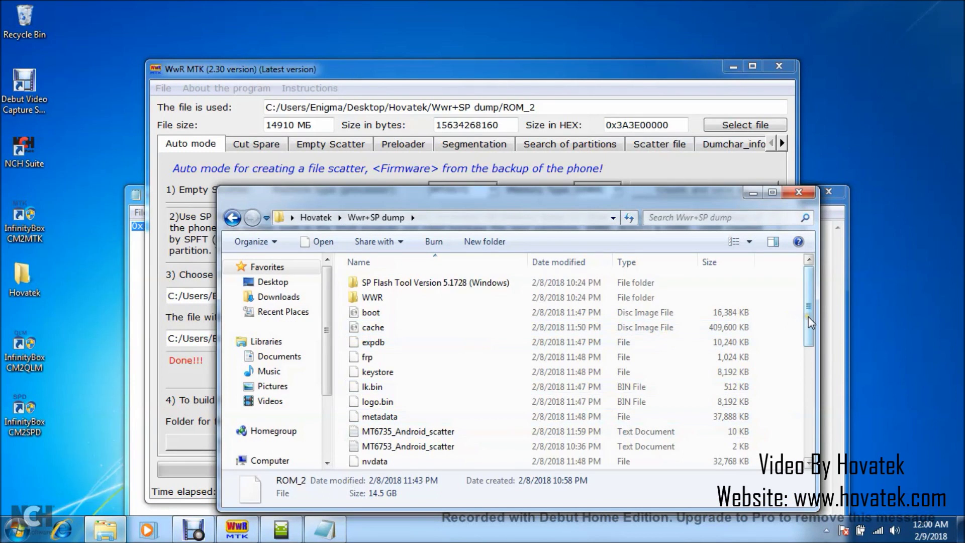
left_click_drag(809, 318, 811, 343)
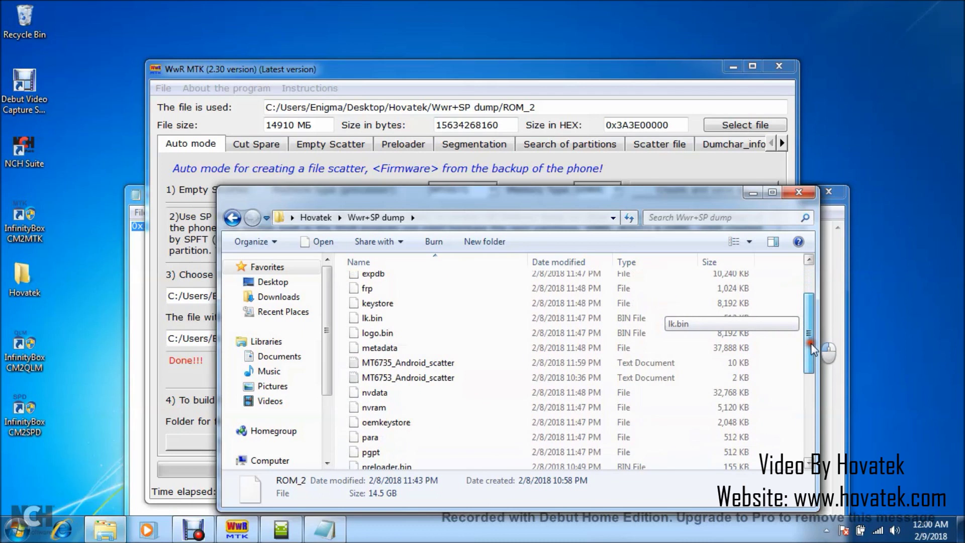
left_click_drag(811, 343, 813, 355)
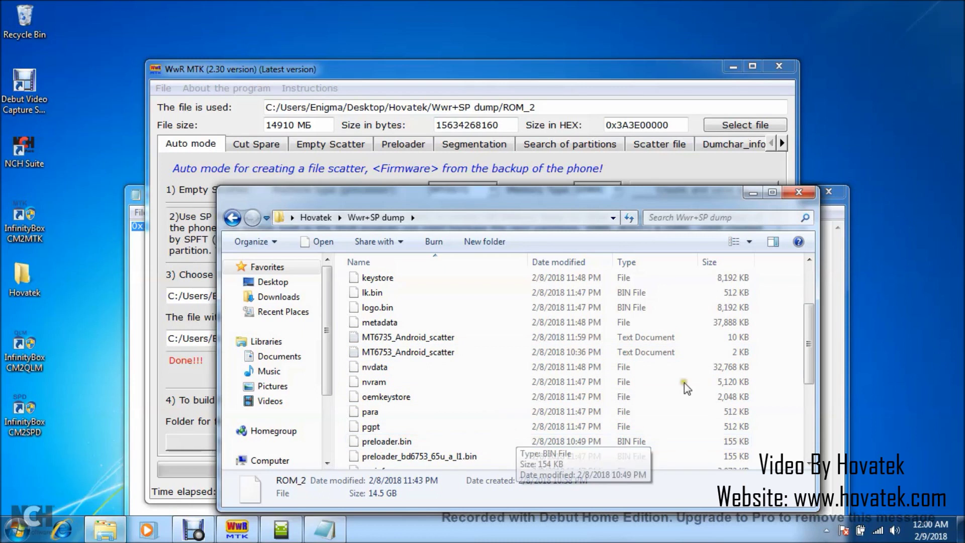
left_click_drag(808, 351, 818, 420)
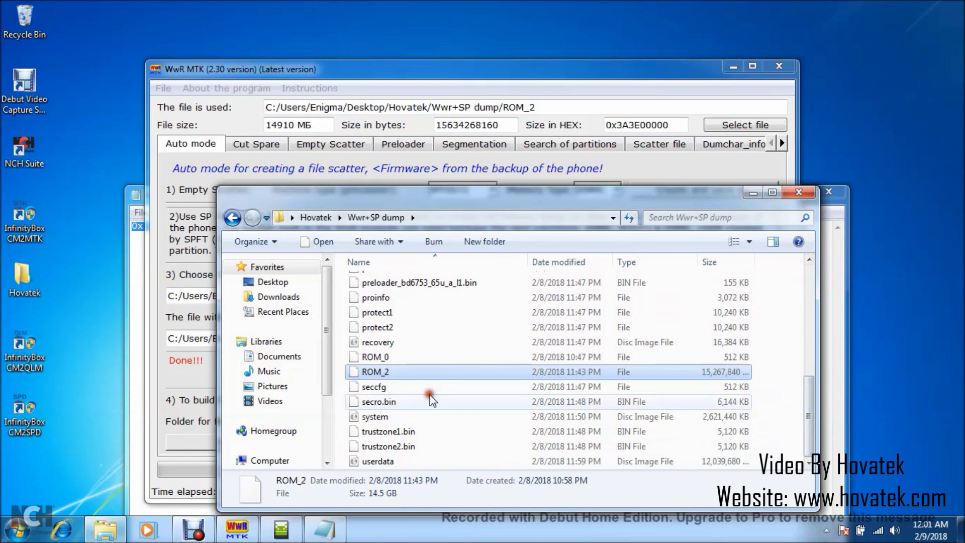
left_click(378, 359)
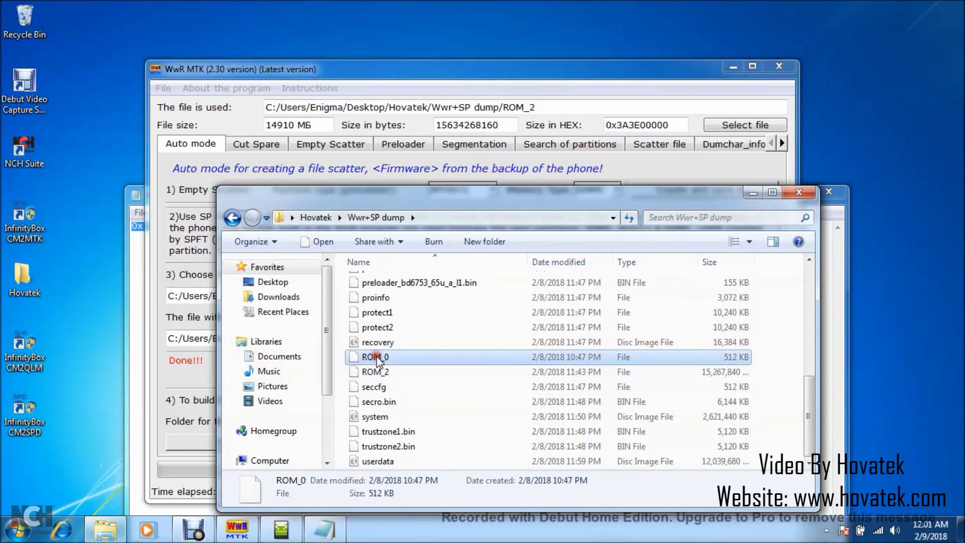
key("shift+Down")
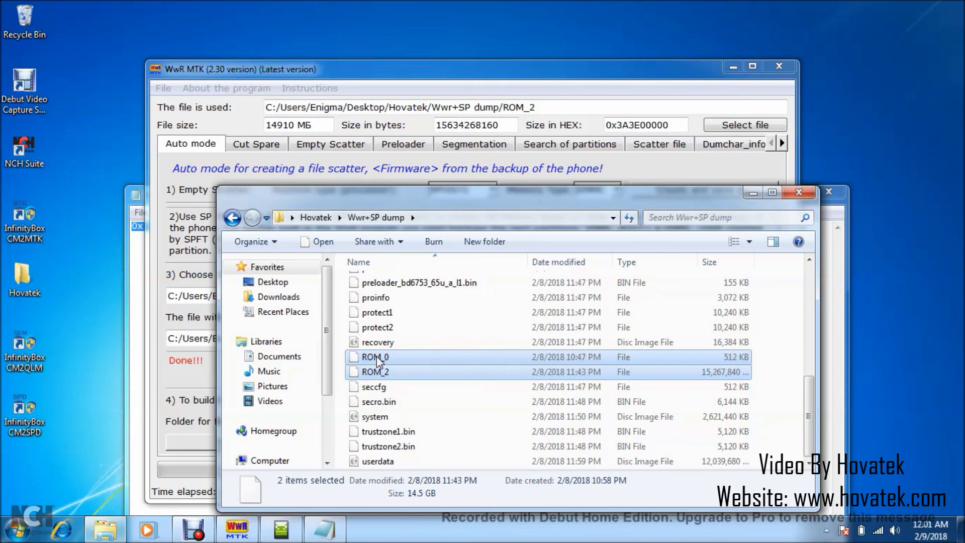
key("Delete")
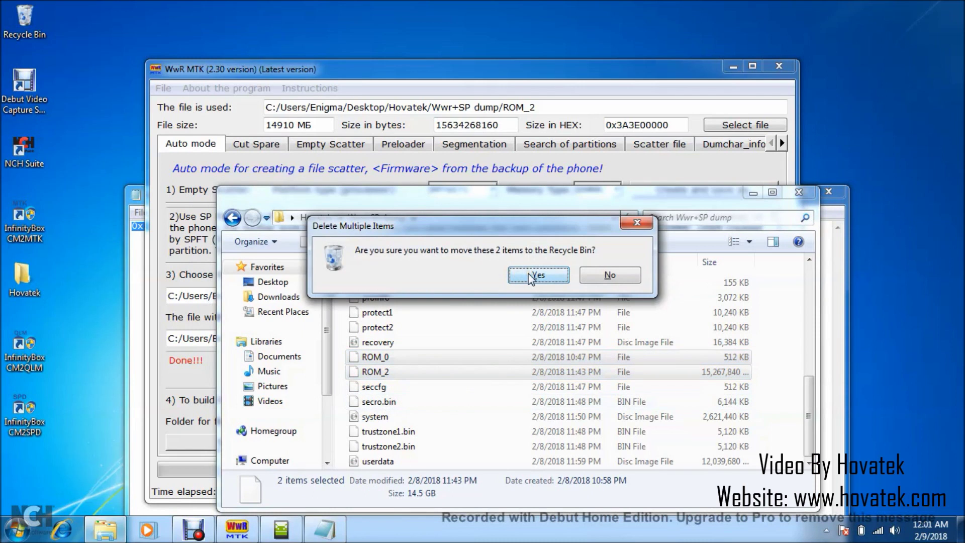
left_click(532, 275)
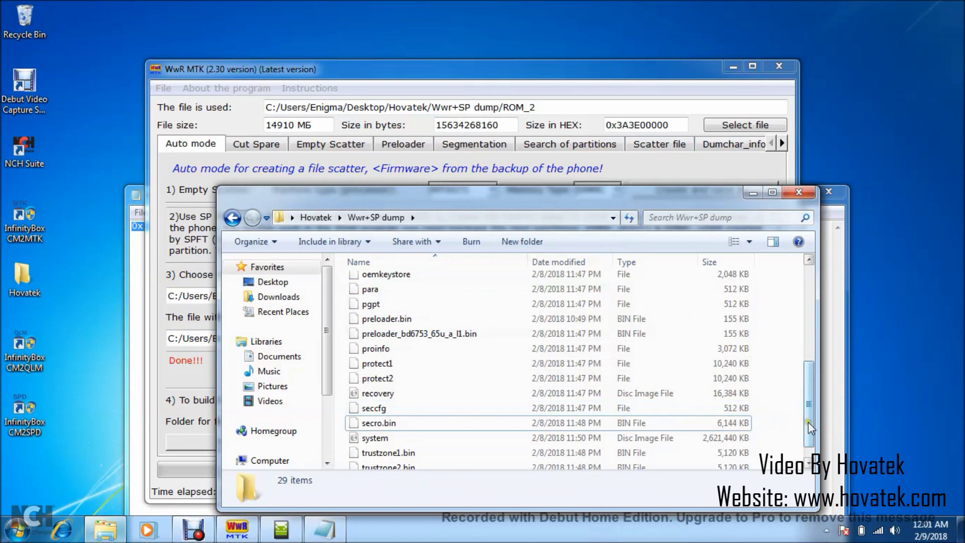
left_click_drag(810, 424, 795, 345)
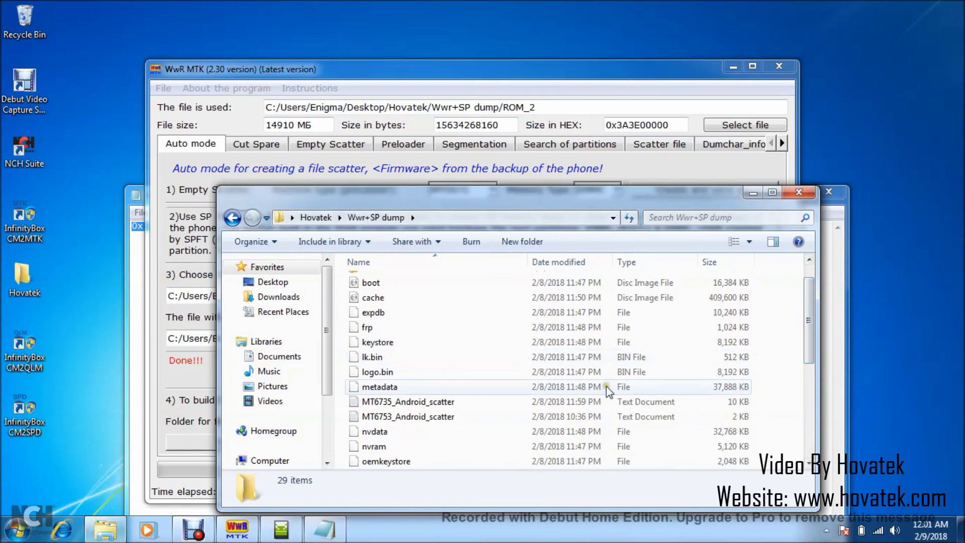
mouse_move(408, 417)
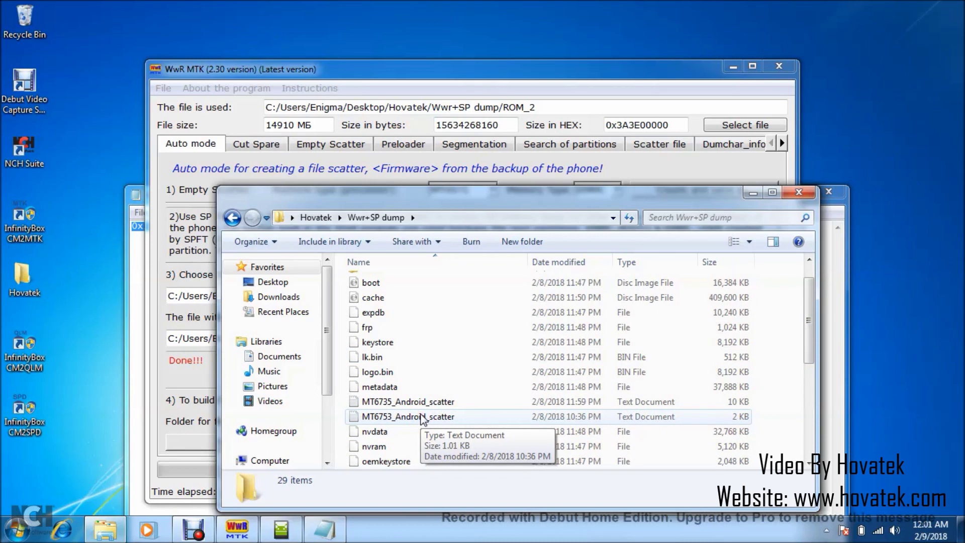
- Inspect the MT6735 (10 KB) and MT6753 (2 KB) scatter files, then switch back to WwR MTK
left_click(422, 402)
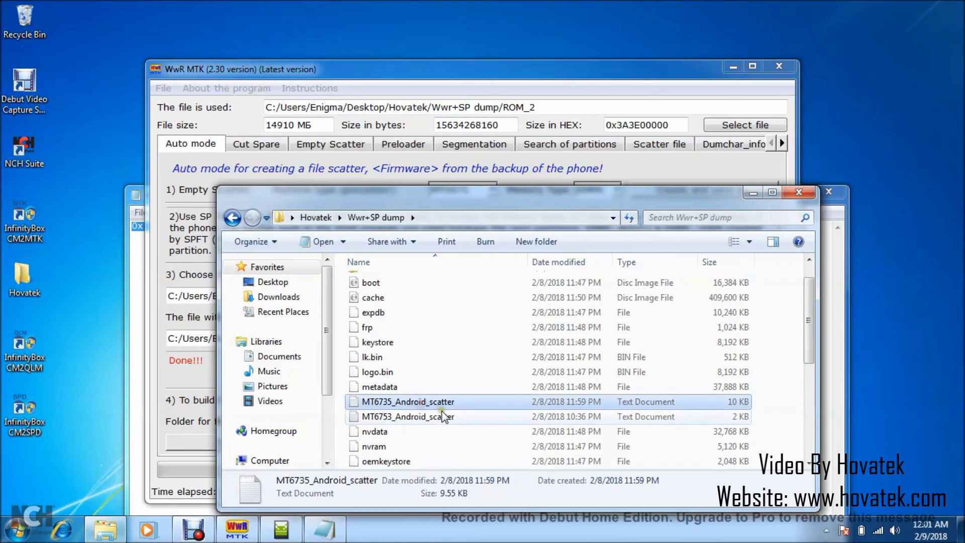
left_click(421, 417)
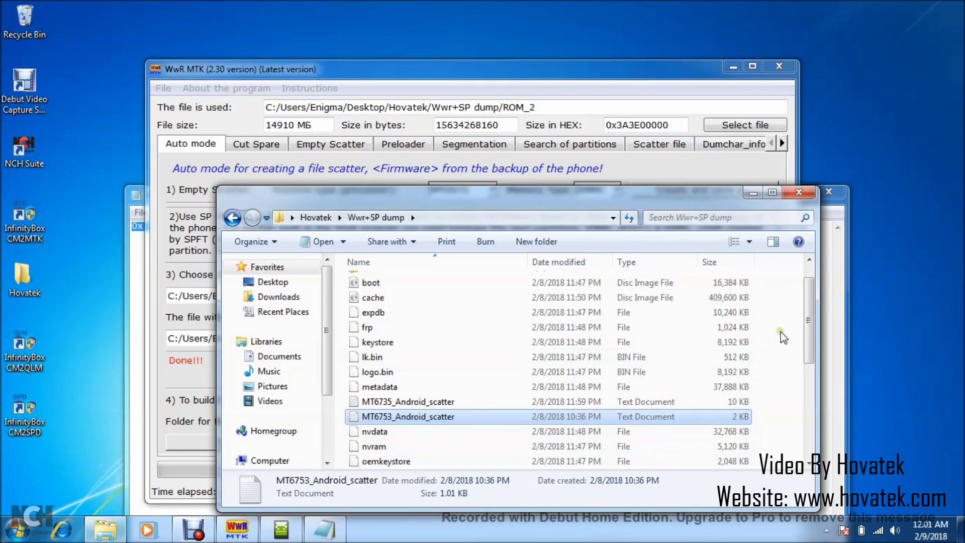
left_click_drag(810, 325, 809, 310)
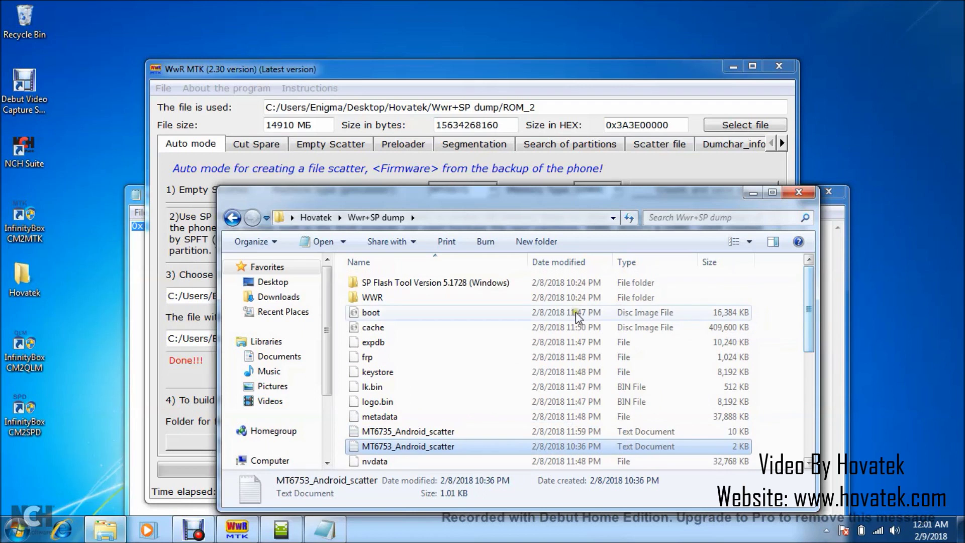
left_click(164, 260)
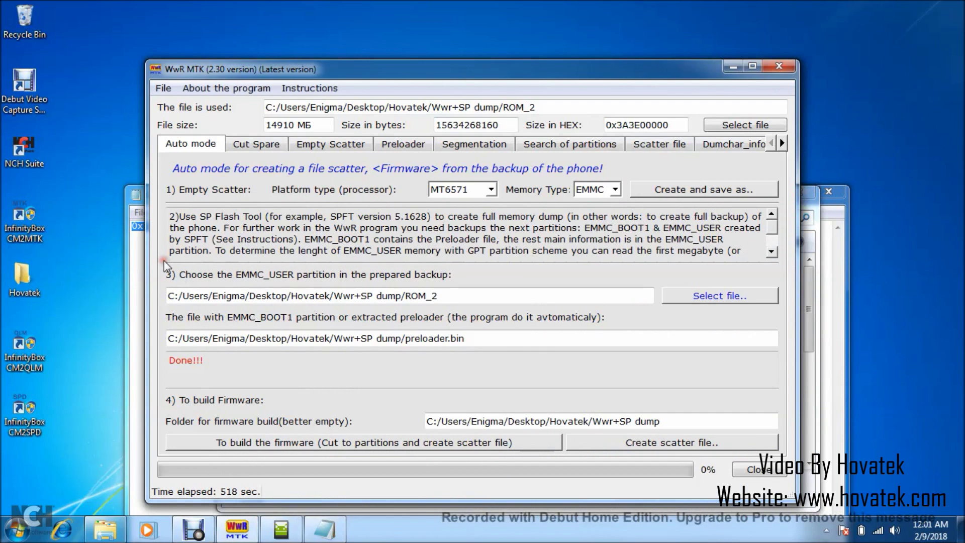
left_click(279, 531)
left_click(277, 534)
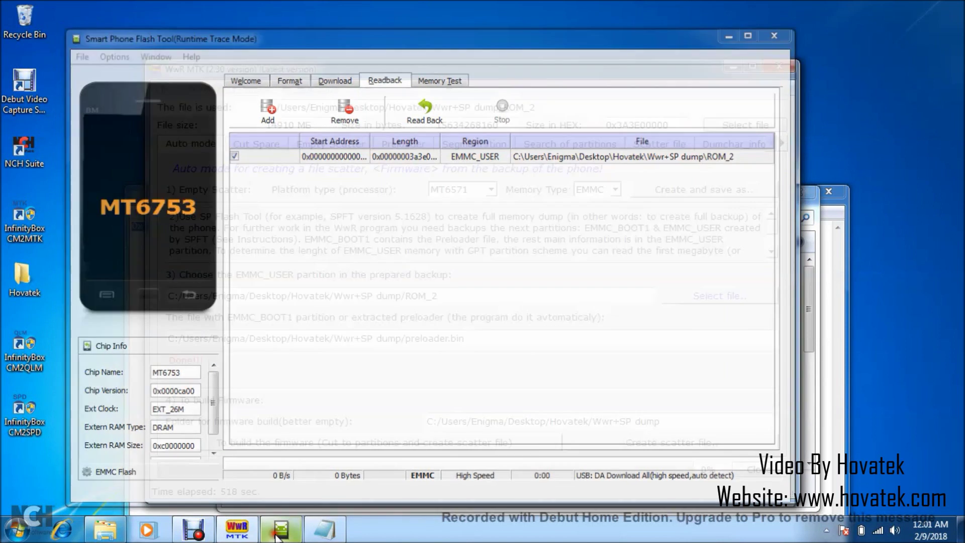